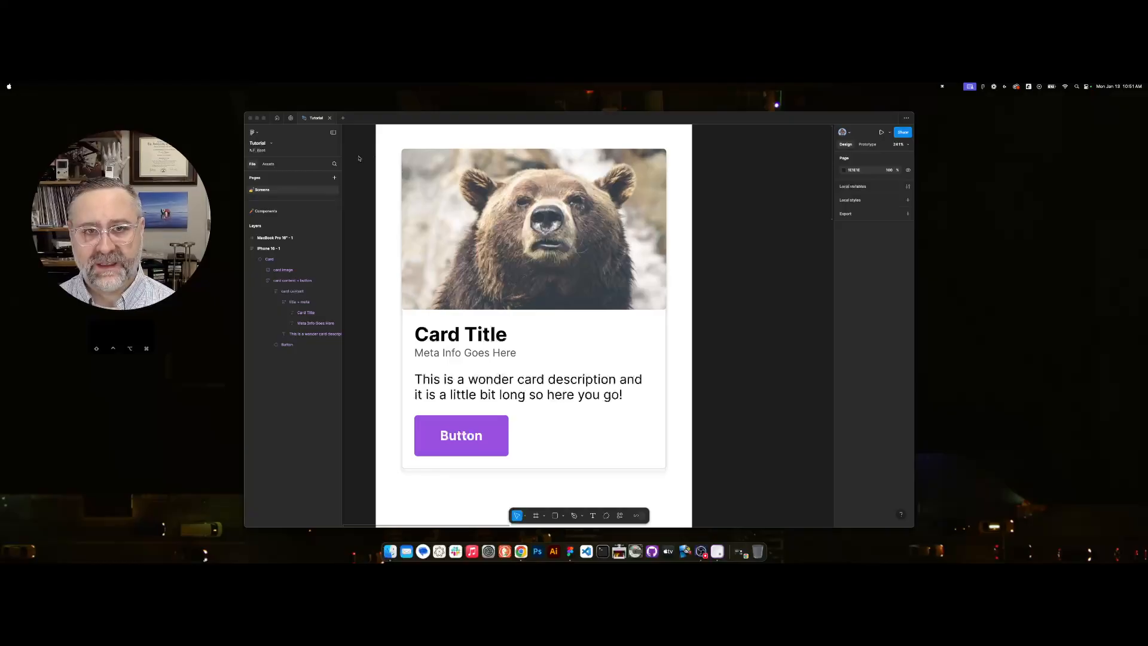
Wrap the card in the iPhone 16 frame in its own auto layout frame.
scroll(532, 376, down, 5)
key(space)
drag(702, 389, 616, 282)
click(501, 255)
key(space)
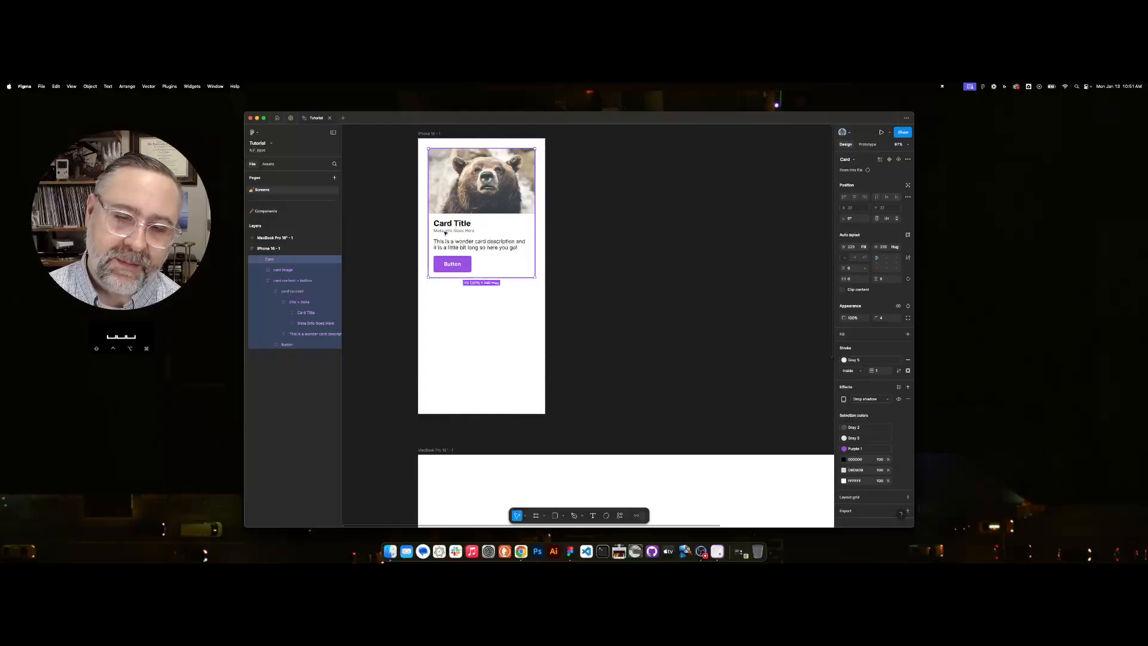
click(256, 260)
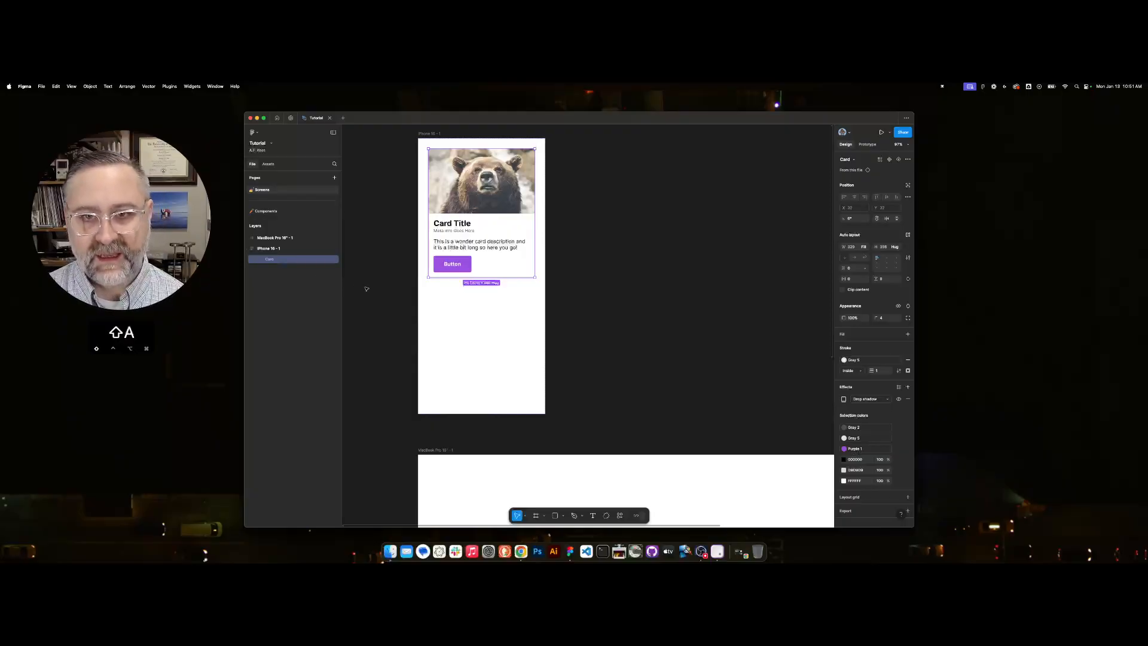
key(shift+a)
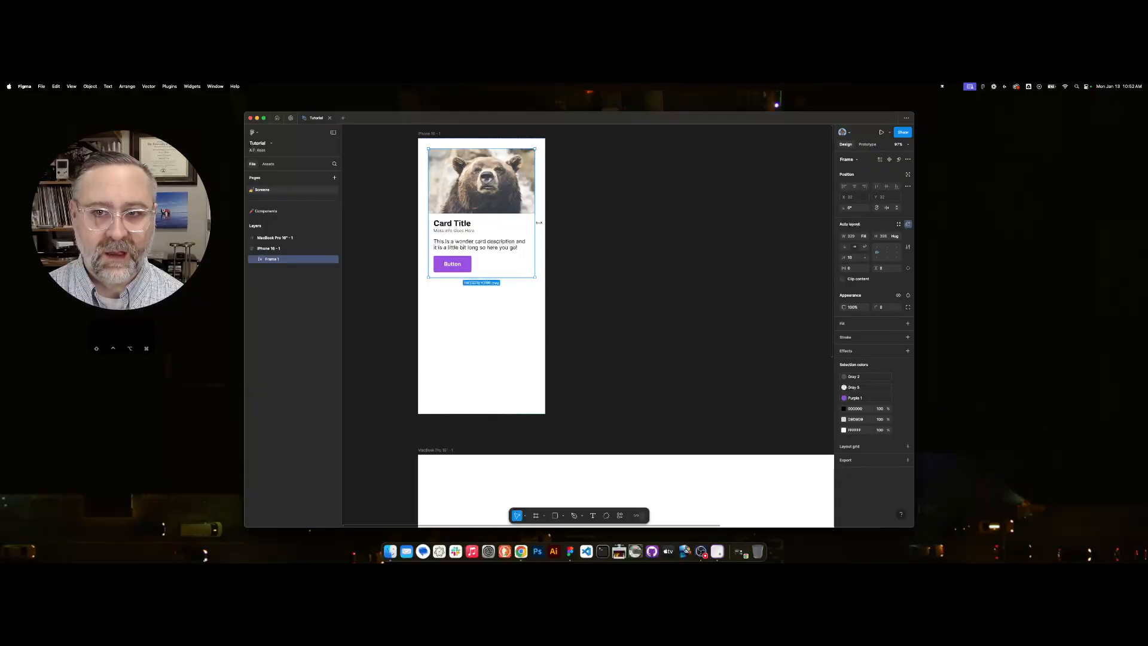
Rename the new auto layout frame around the card to "card row".
click(256, 260)
double_click(275, 260)
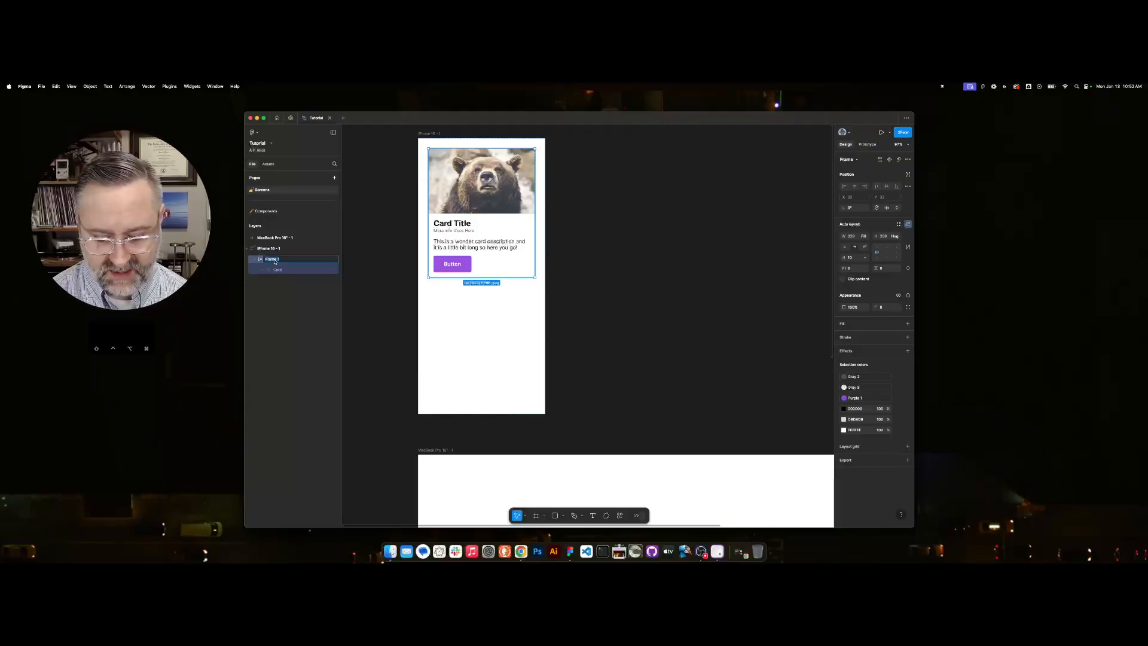
text(card row)
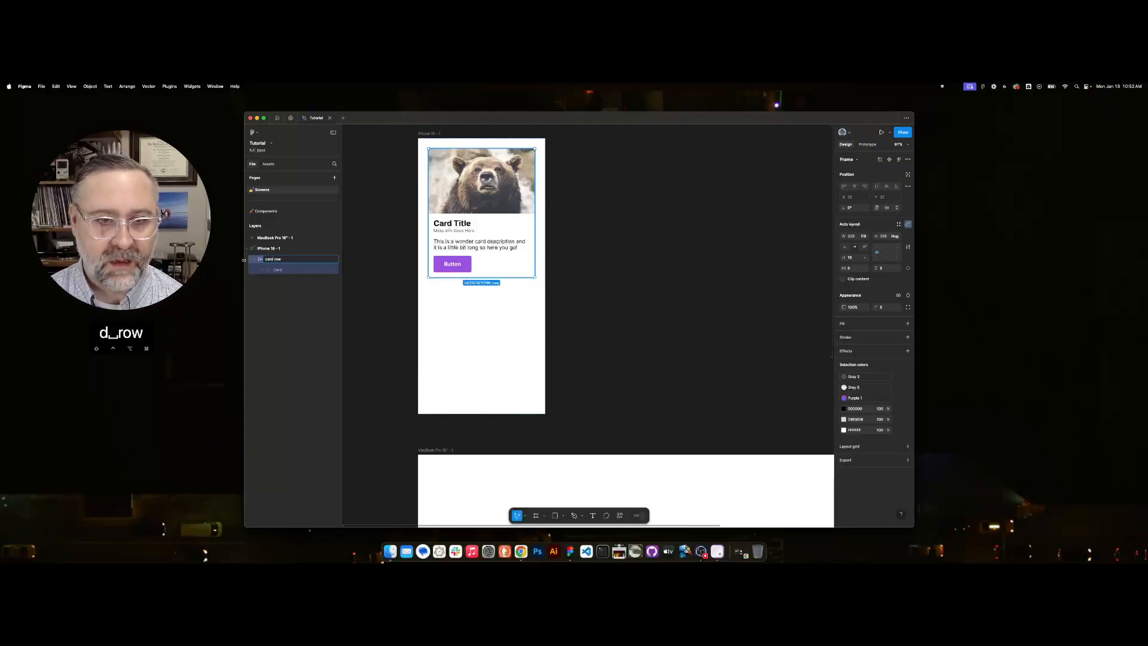
click(261, 259)
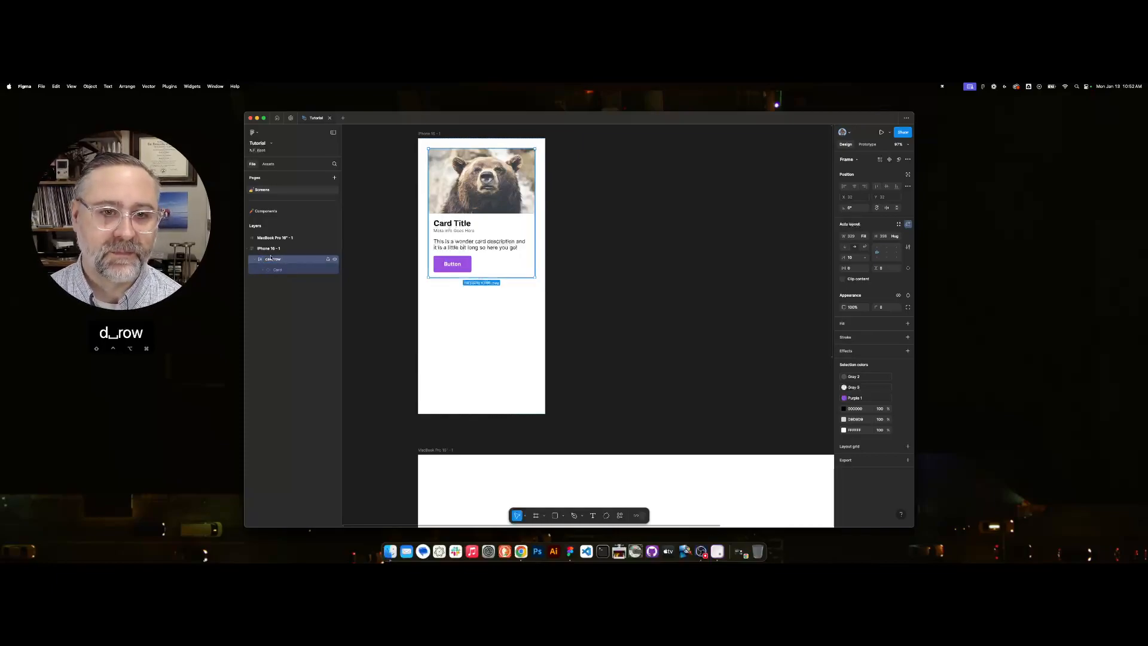
Duplicate the card inside the card row and give both cards a fixed width of 300.
click(276, 271)
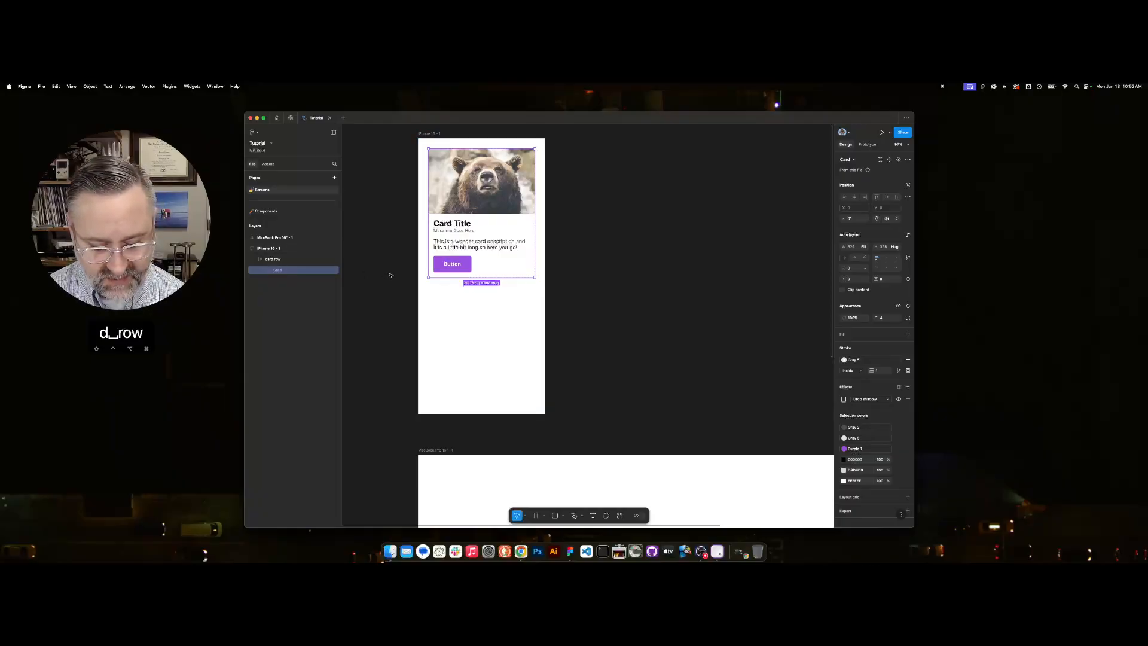
key(super+d)
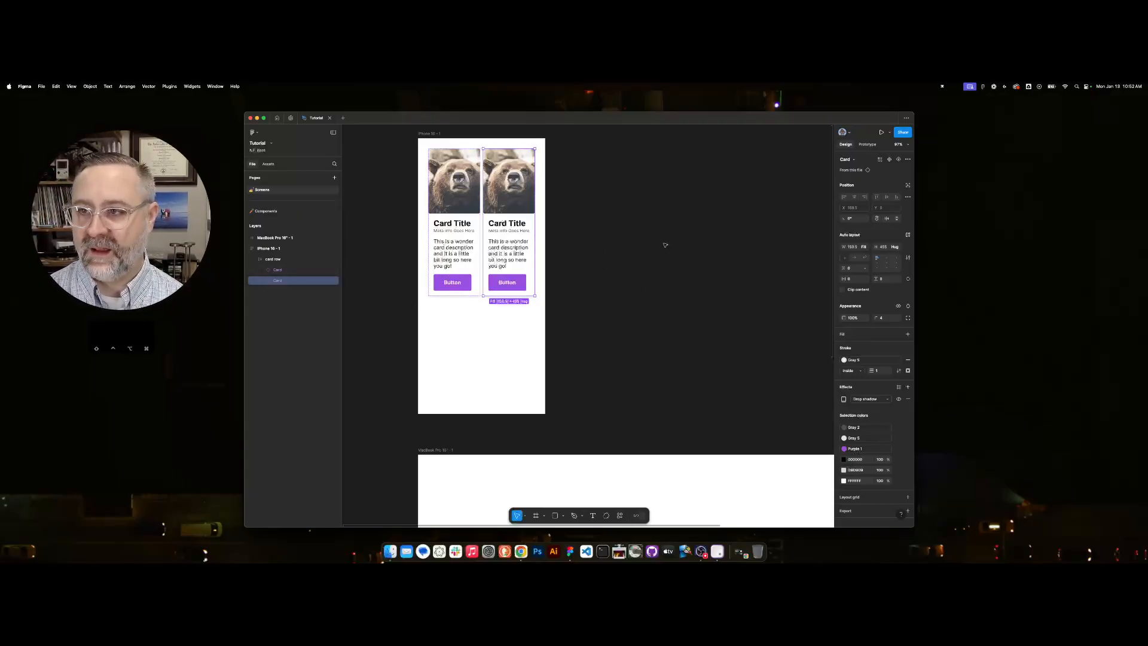
shift+click(469, 227)
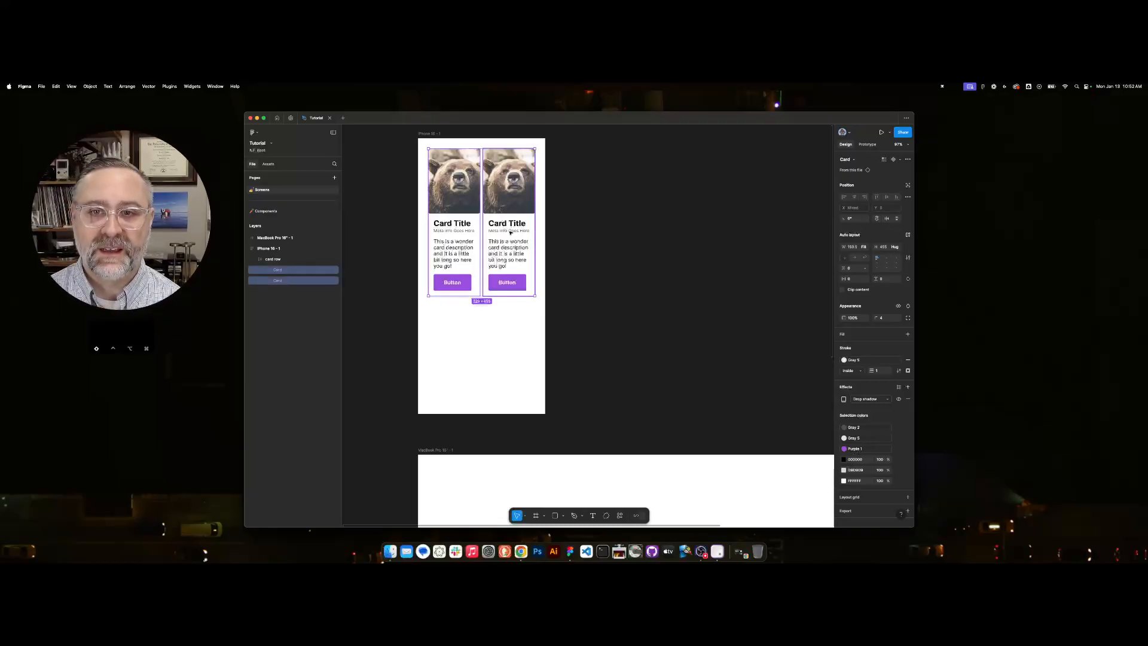
click(866, 247)
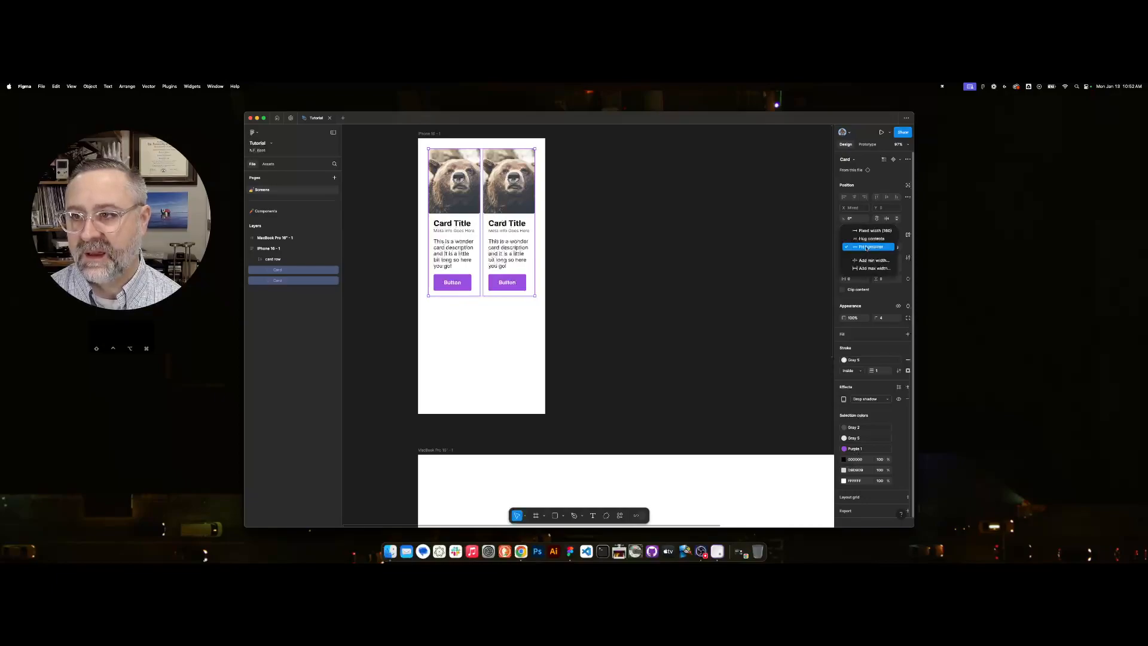
click(852, 235)
click(852, 248)
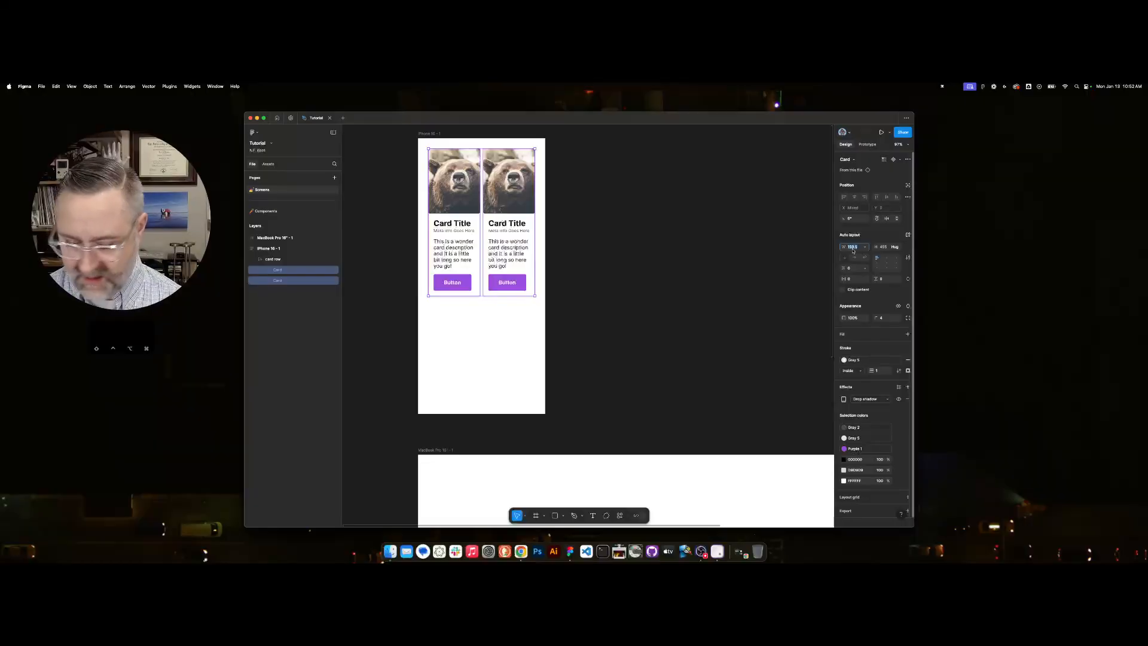
text(3)
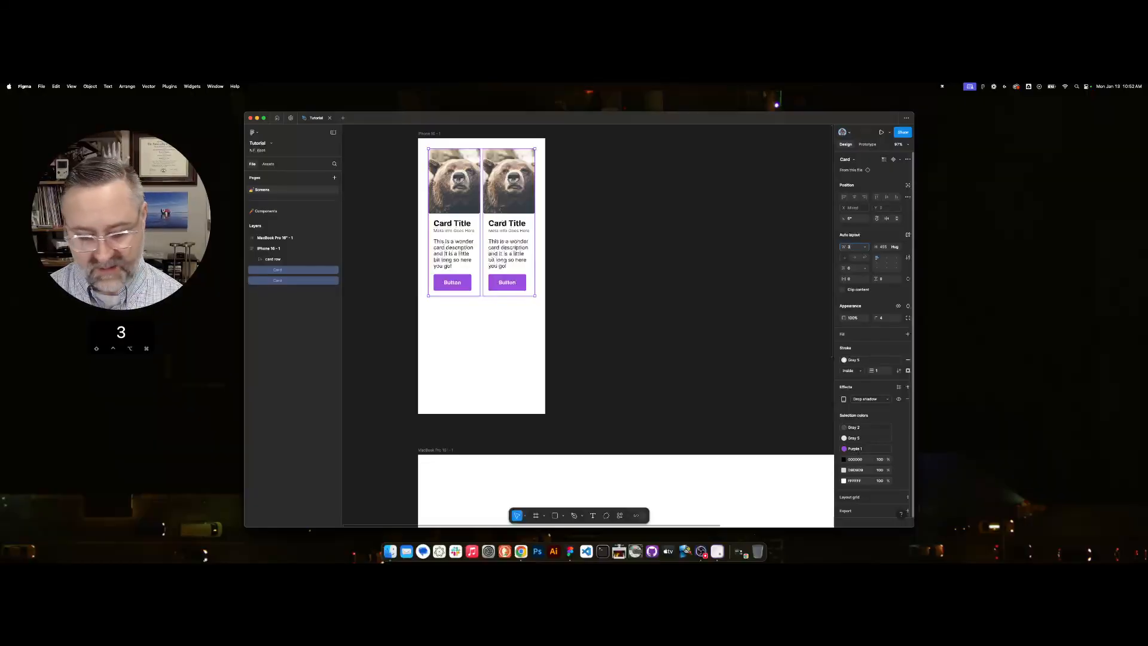
text(00)
key(Tab)
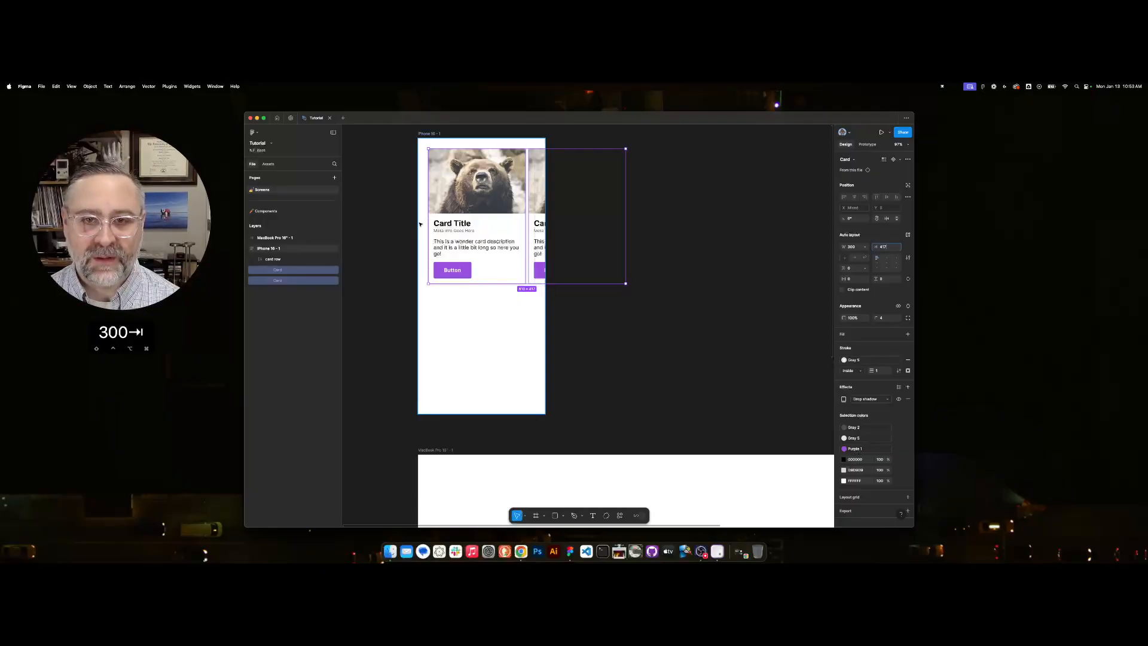
Turn off content clipping on the iPhone 16 frame.
click(276, 260)
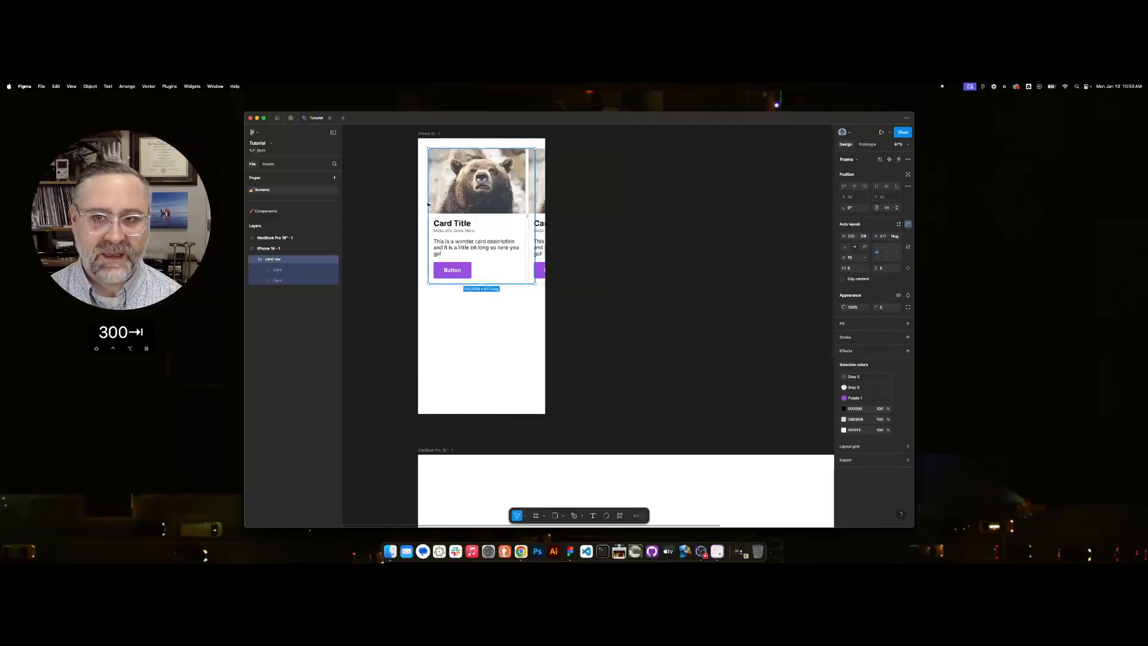
click(276, 281)
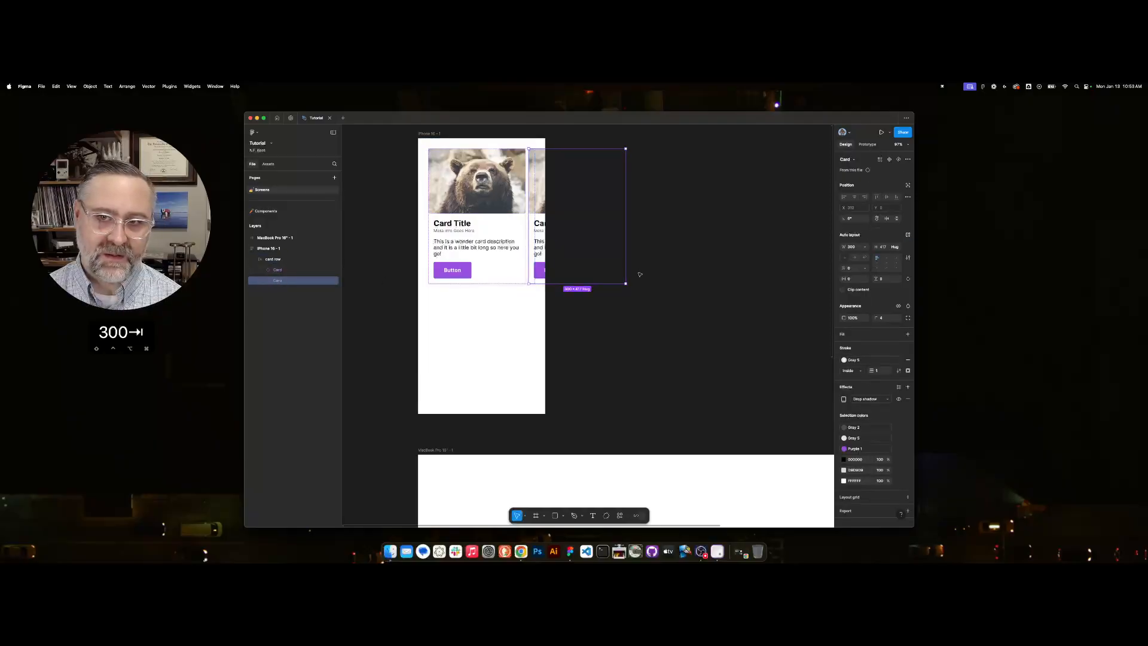
click(423, 134)
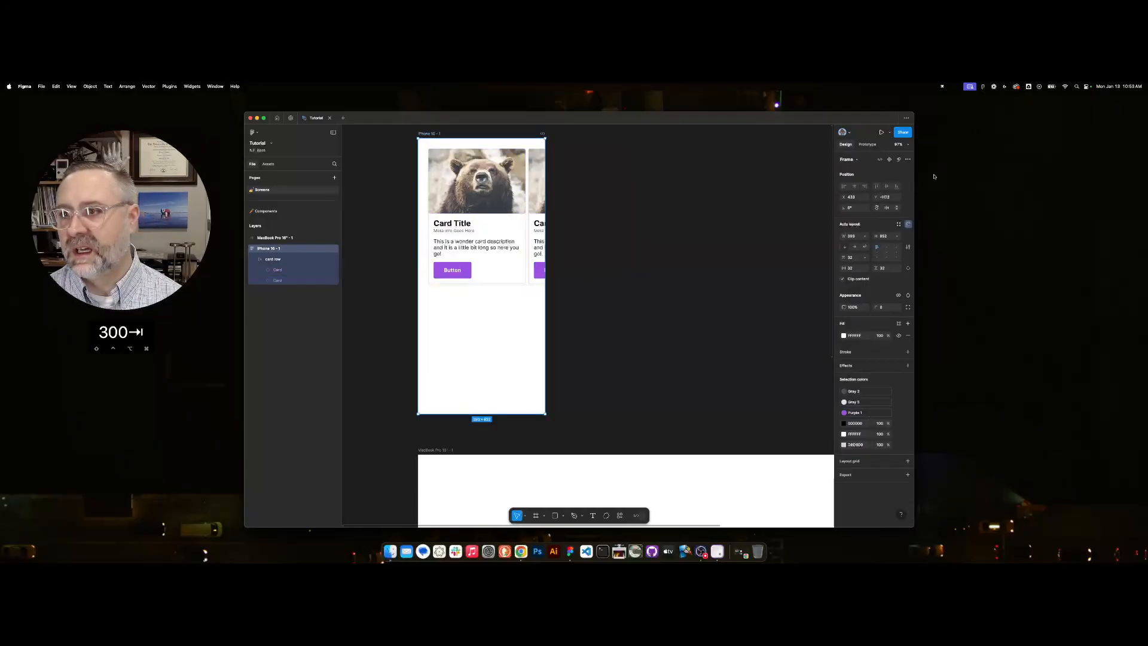
click(844, 279)
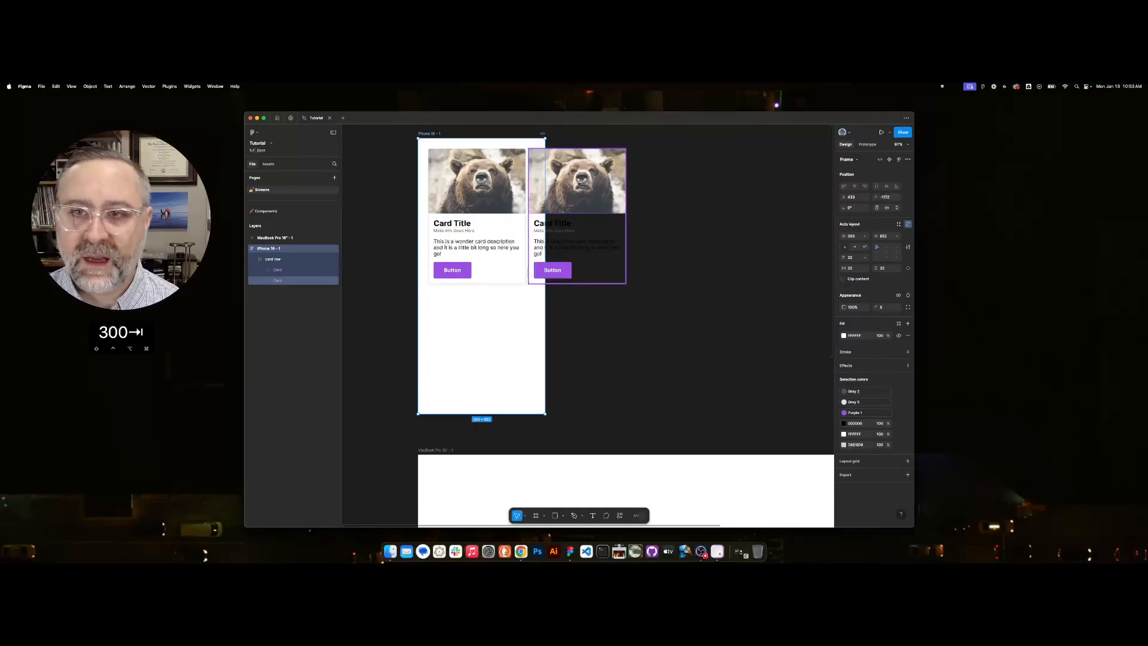
Duplicate the second card twice so that the card row holds four cards.
click(281, 282)
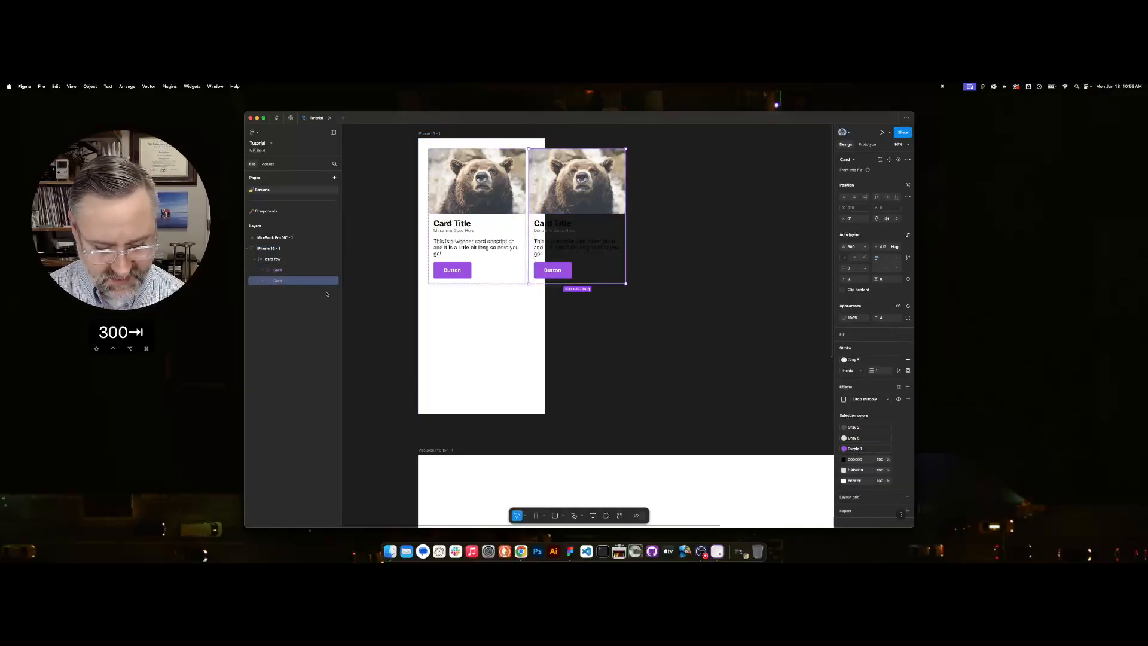
key(super+d)
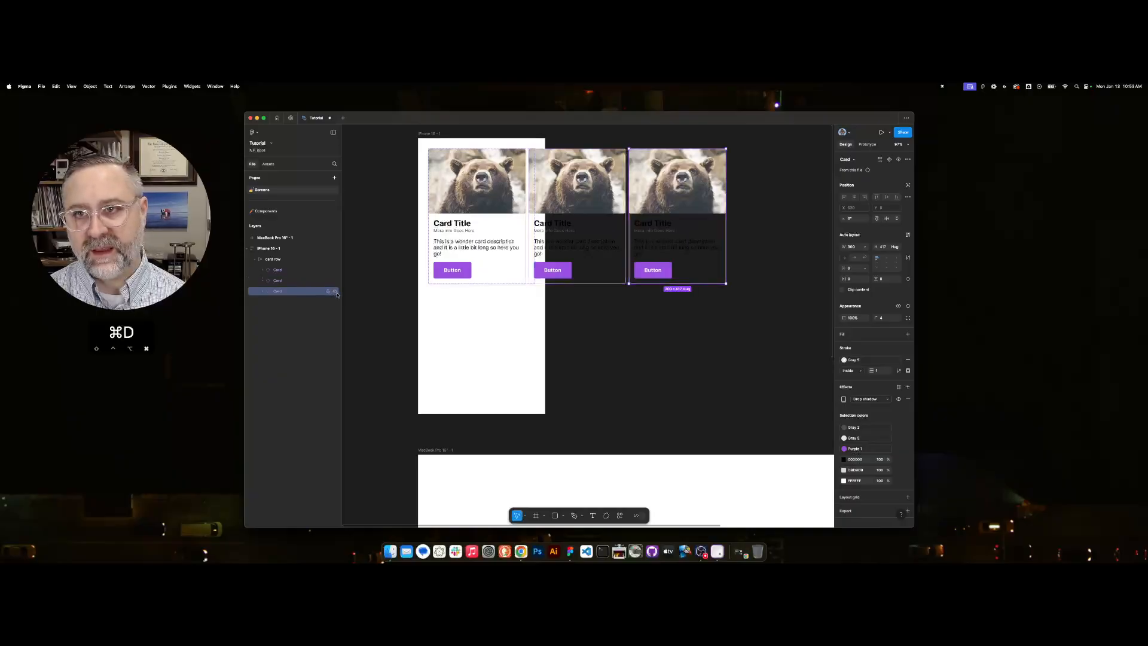
key(super+d)
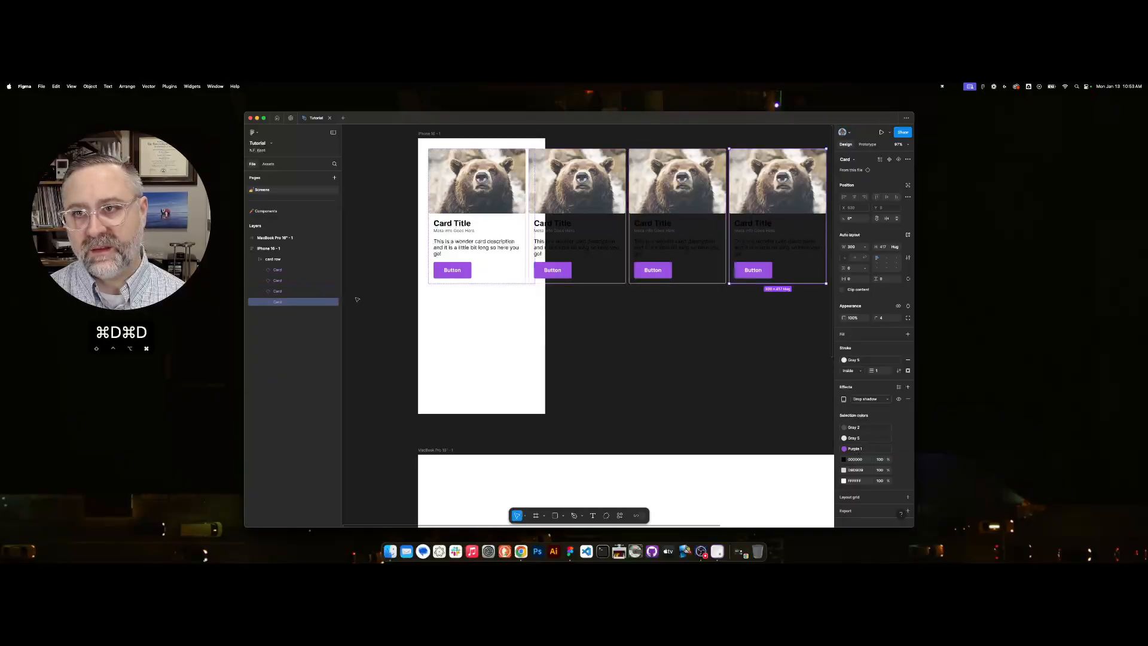
Replace the second card's image with the sea turtle photo from the Unsplash plugin's animal category.
double_click(606, 203)
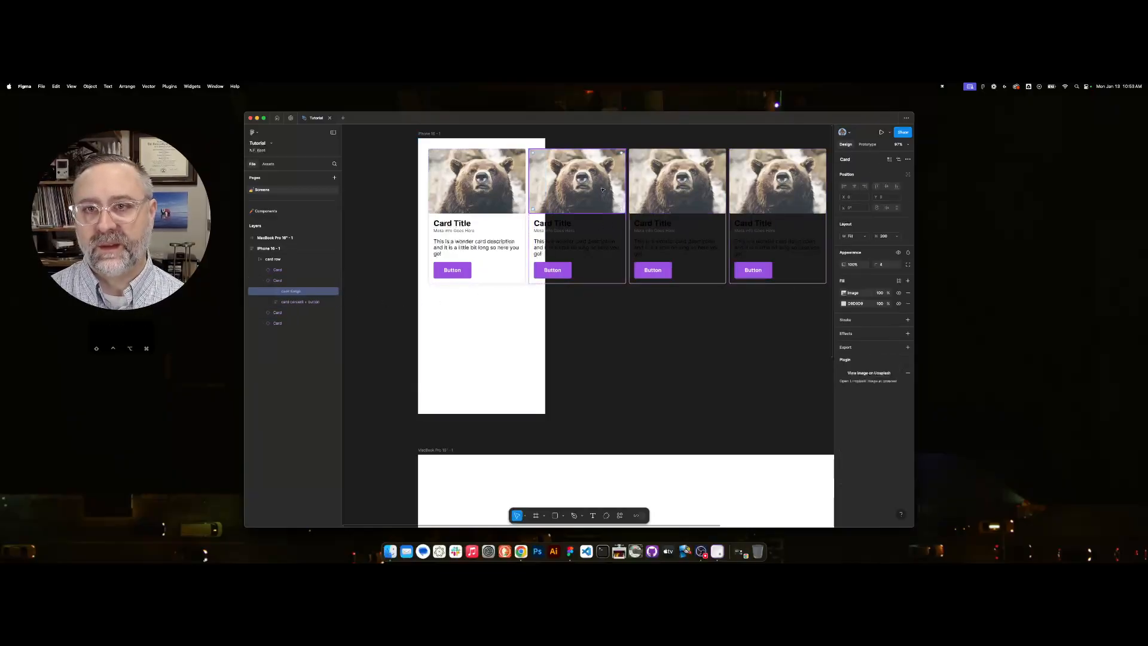
click(619, 516)
click(567, 424)
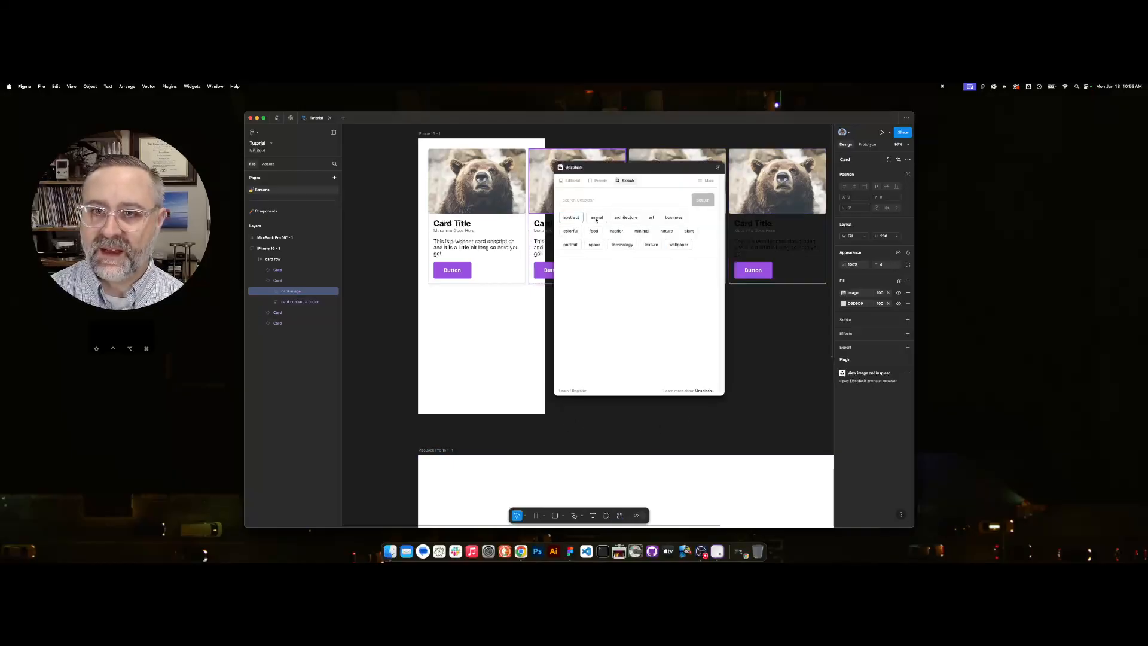
click(619, 281)
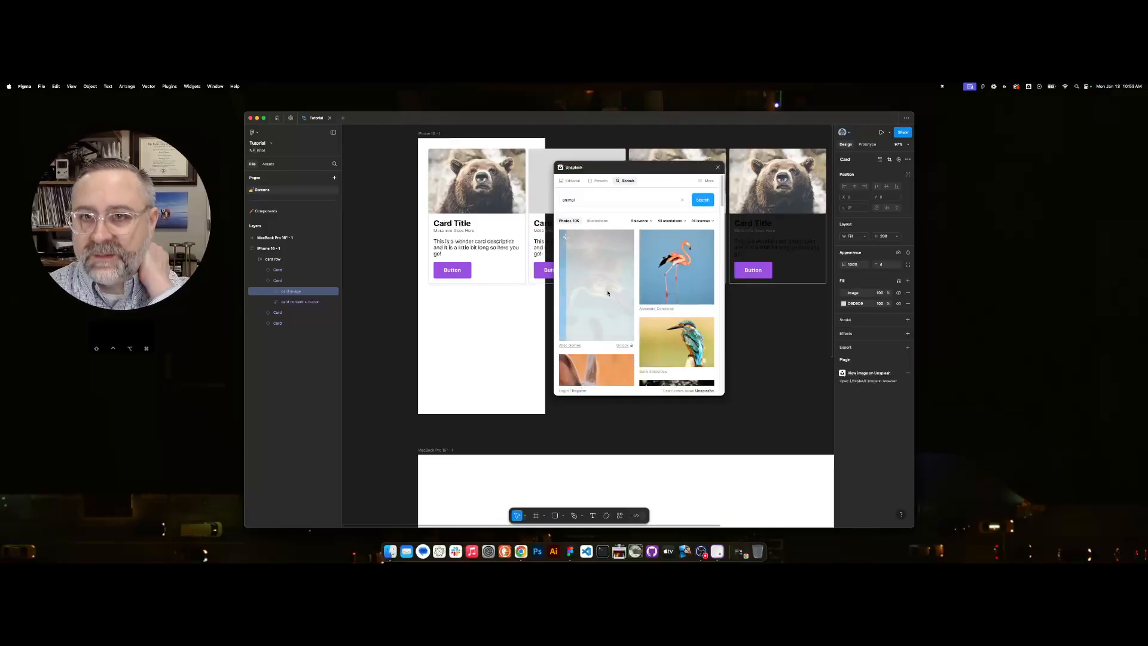
Replace the third card's image with the flamingo photo from Unsplash, moving the plugin window clear of the cards.
click(683, 157)
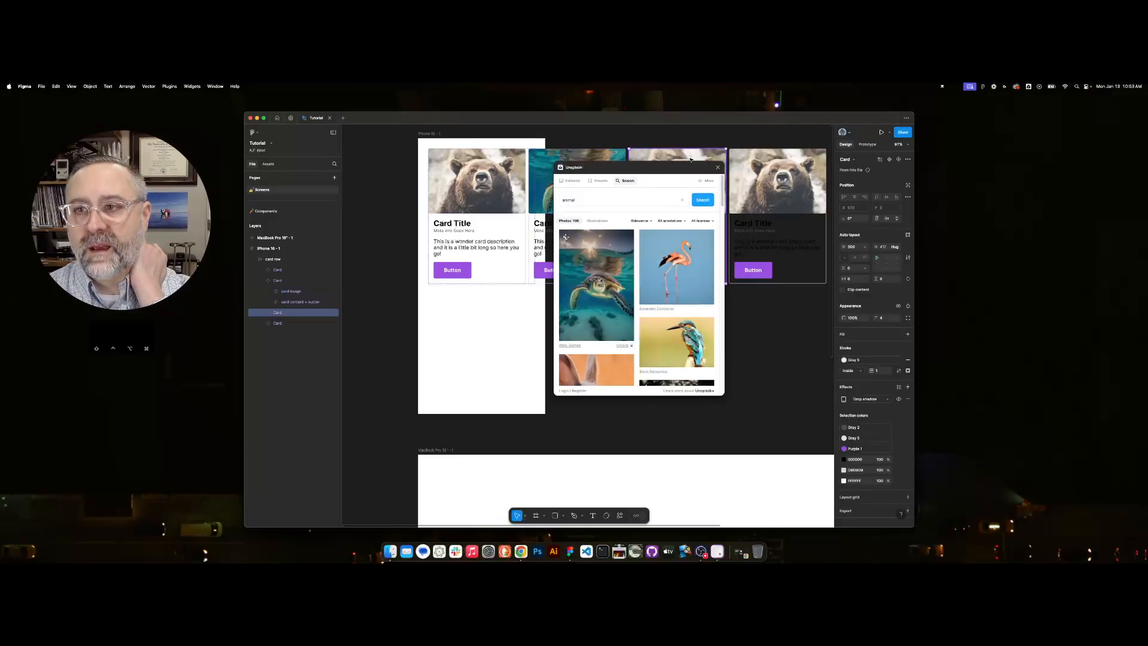
click(683, 156)
drag(681, 168, 640, 288)
click(637, 388)
Replace the fourth card's image with the rabbit photo from Unsplash and close the plugin.
click(778, 186)
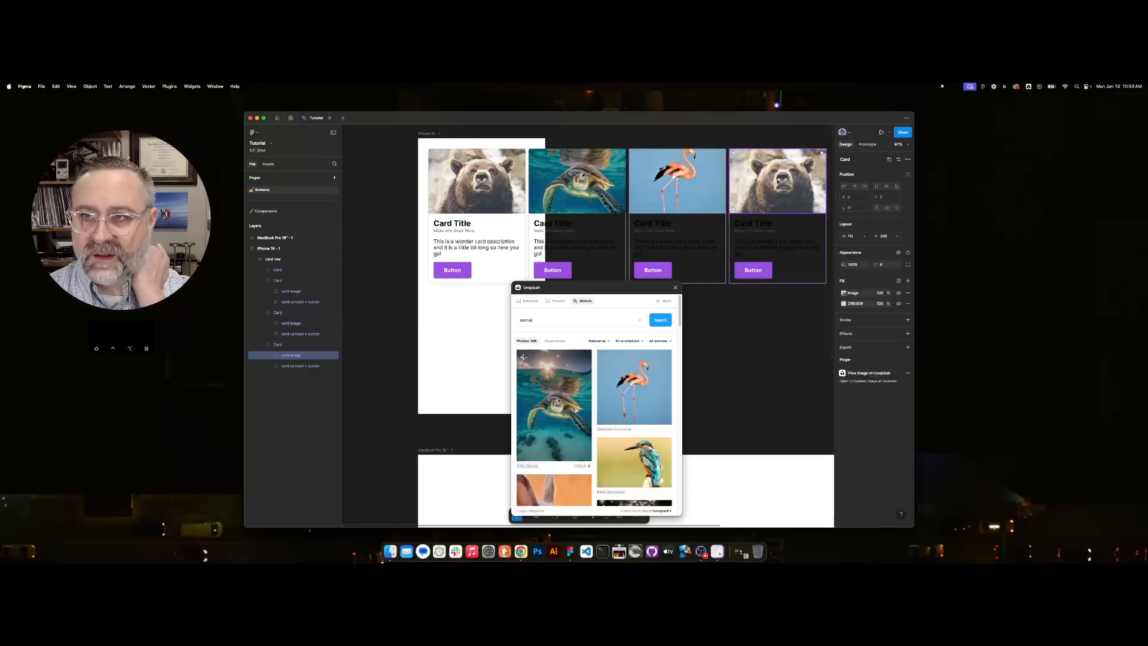
scroll(635, 473, down, 3)
scroll(635, 473, down, 8)
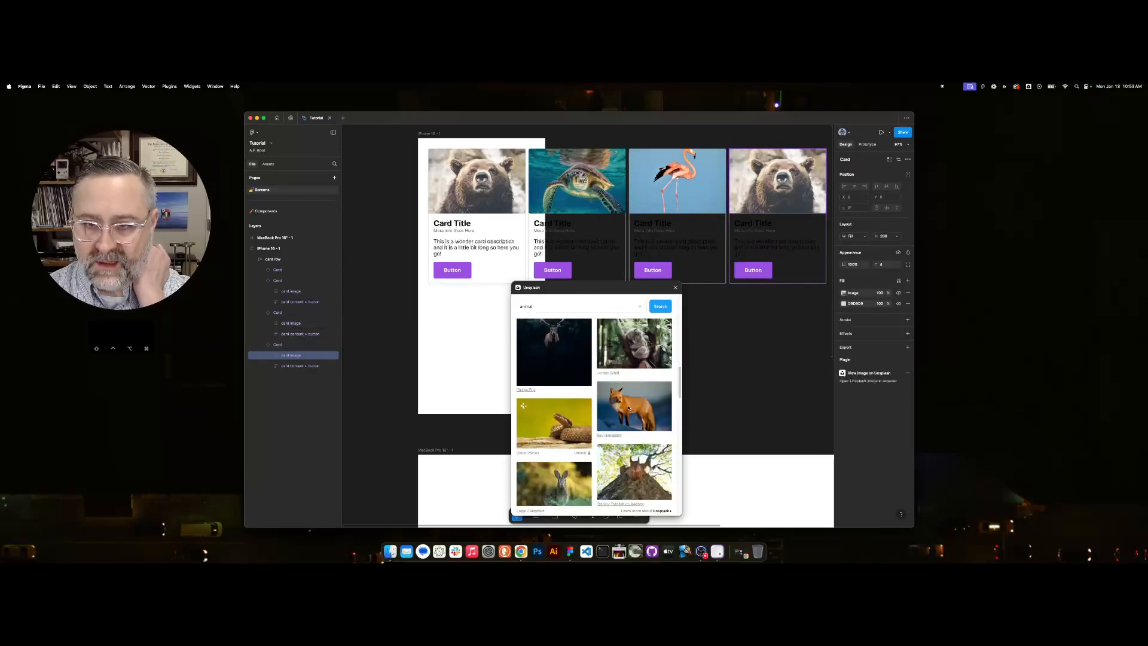
click(554, 482)
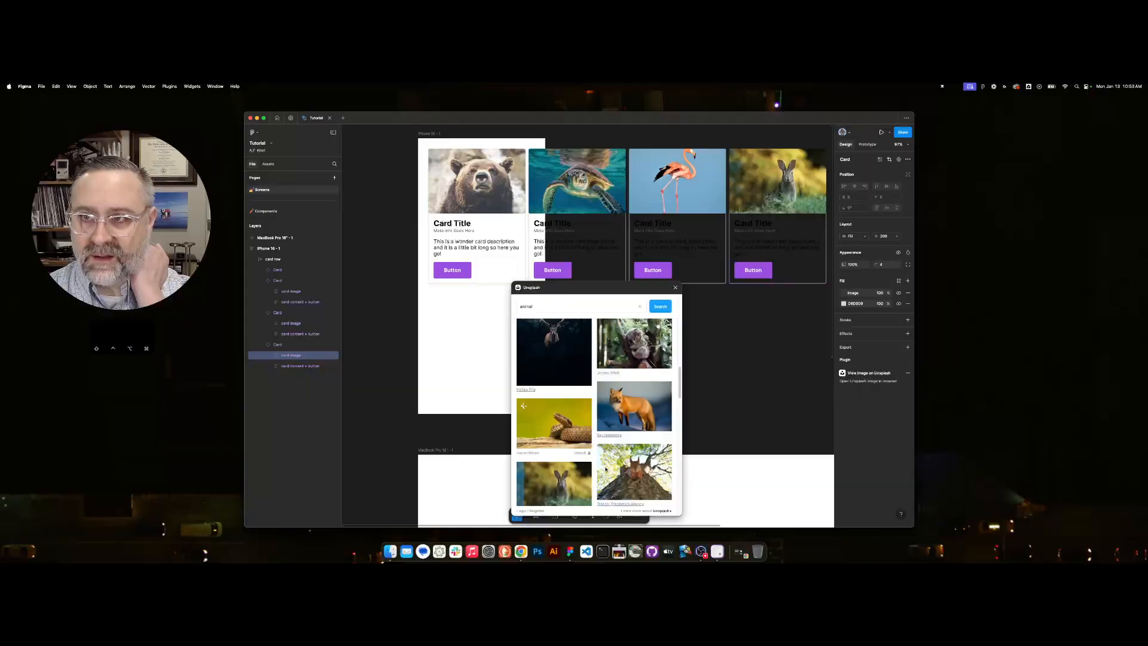
click(675, 288)
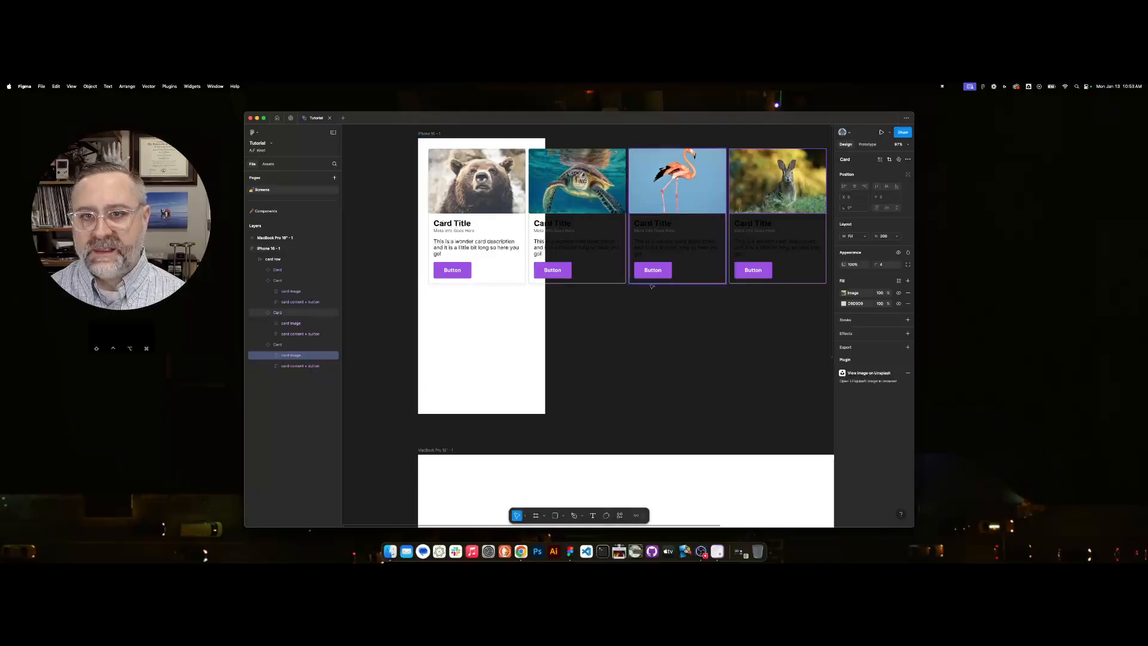
click(589, 365)
scroll(617, 341, left, 3)
click(485, 147)
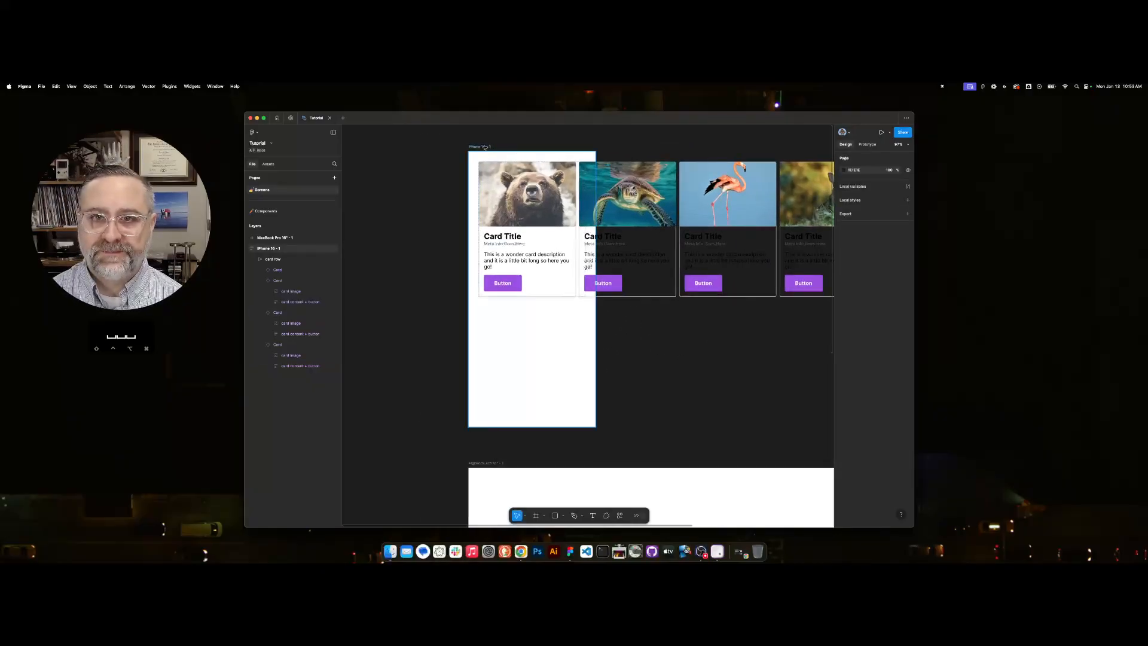
click(485, 148)
click(493, 193)
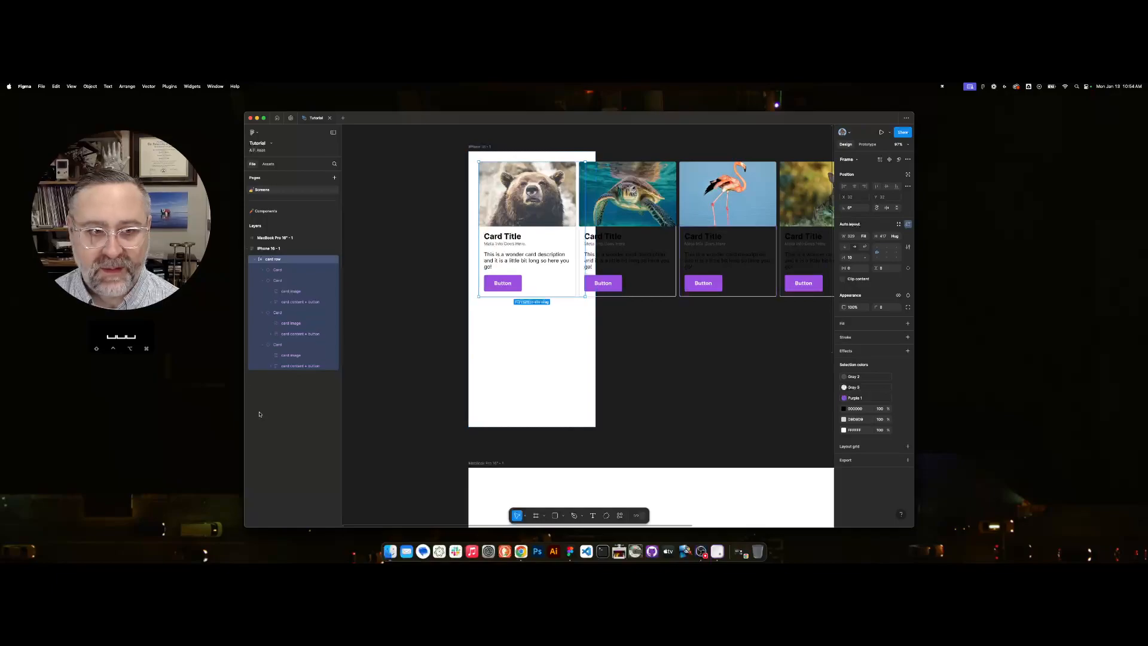
click(718, 551)
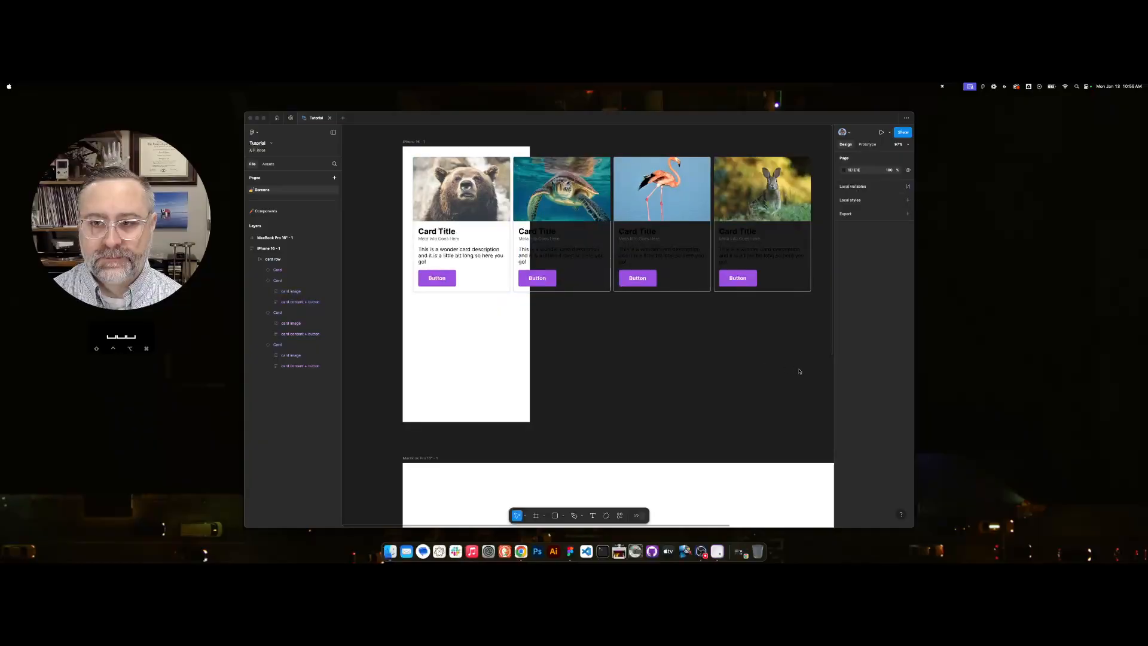
click(800, 372)
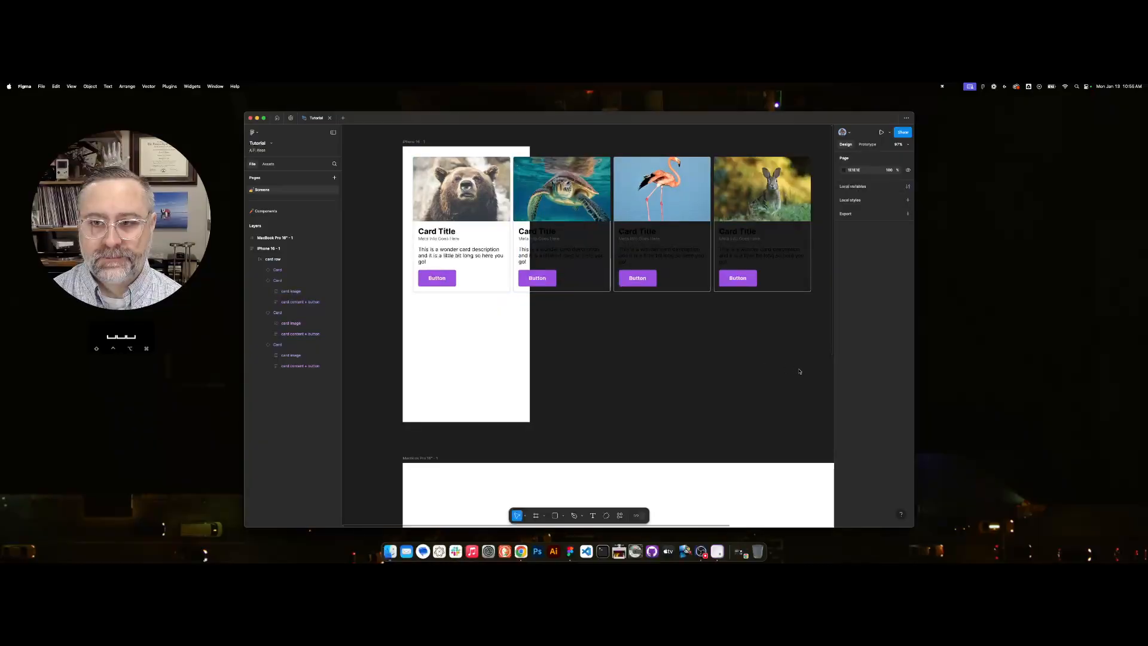
Set the horizontal padding of the iPhone 16 frame to 0.
drag(546, 323, 587, 350)
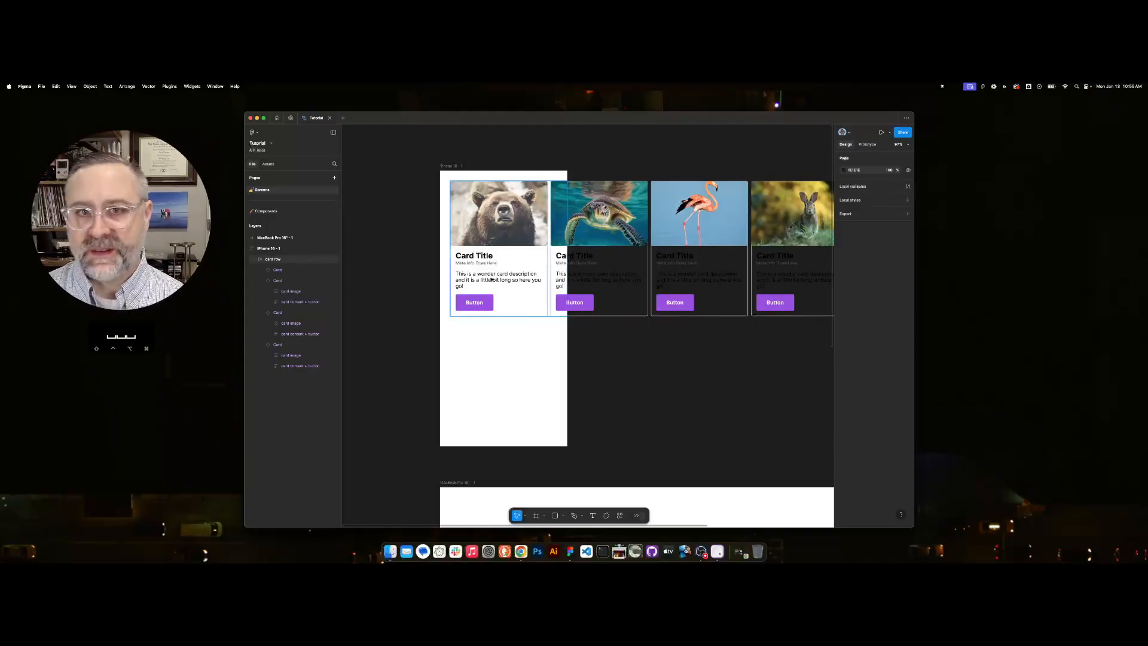
click(456, 165)
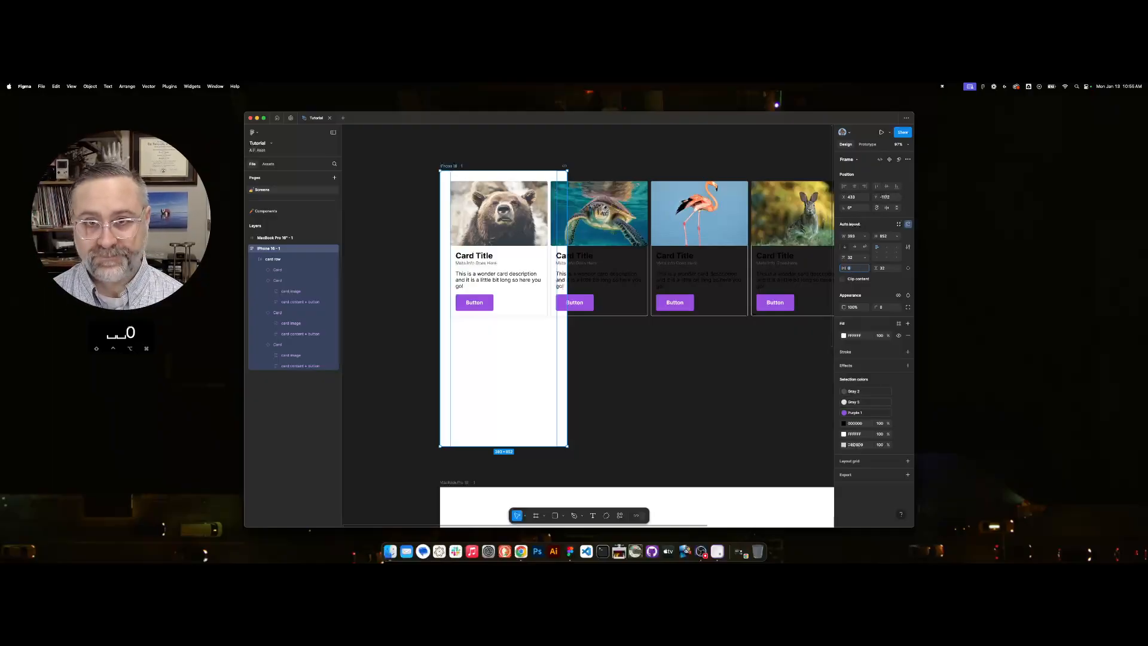
key(Tab)
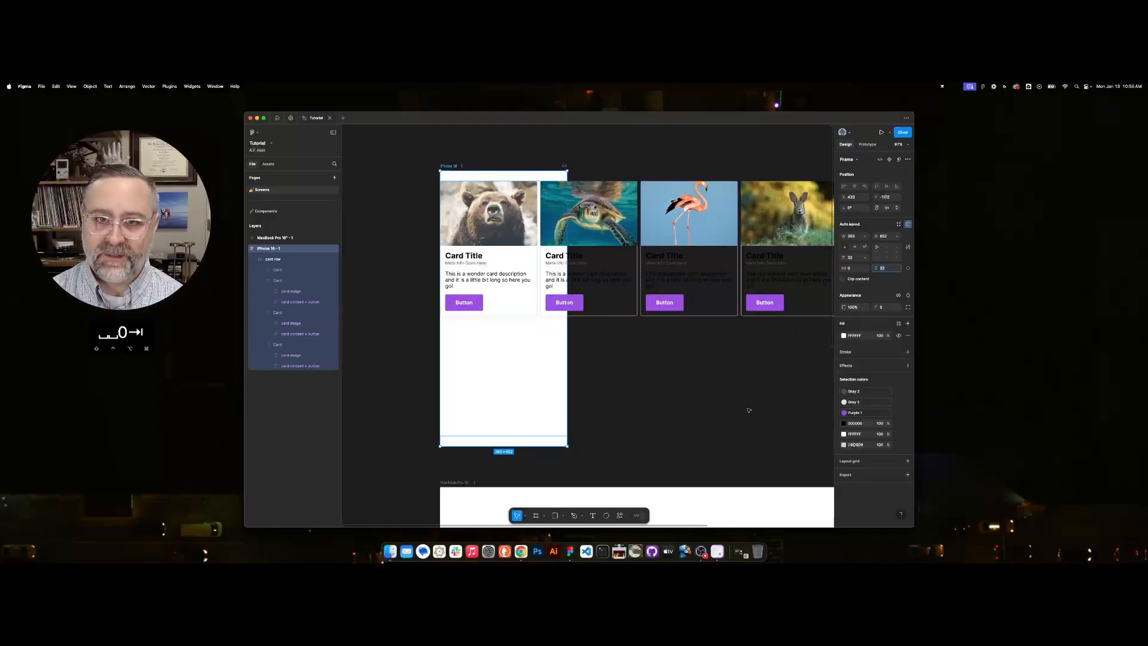
Set the card row's horizontal padding to 32 and widen the row to the edge of the iPhone 16 frame.
click(278, 260)
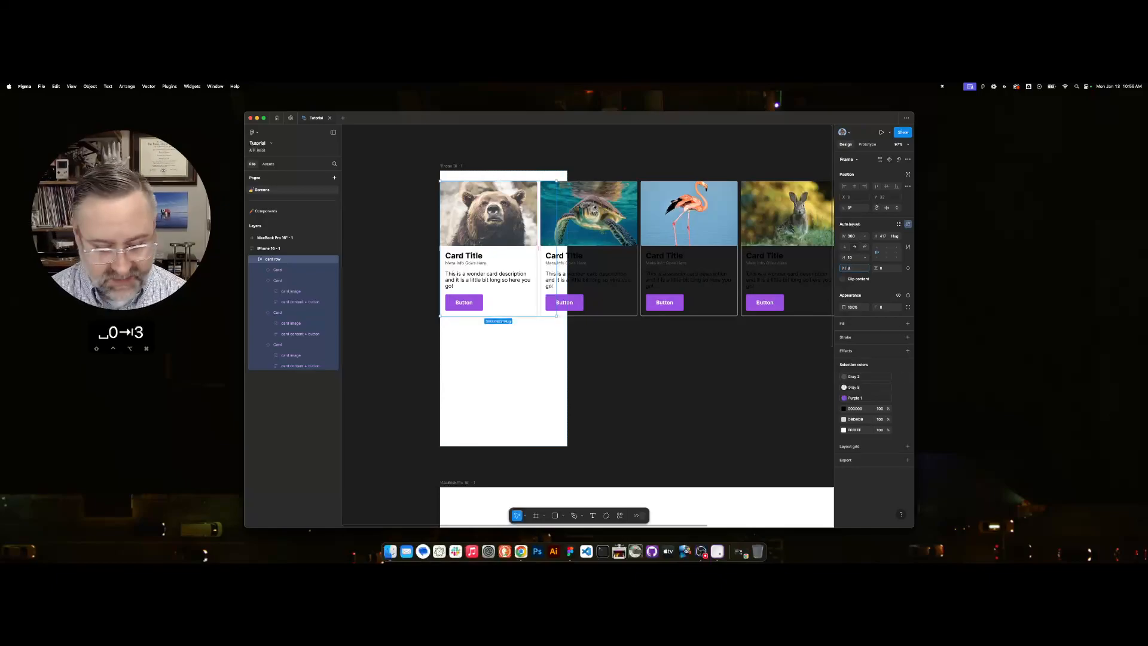
key(Tab)
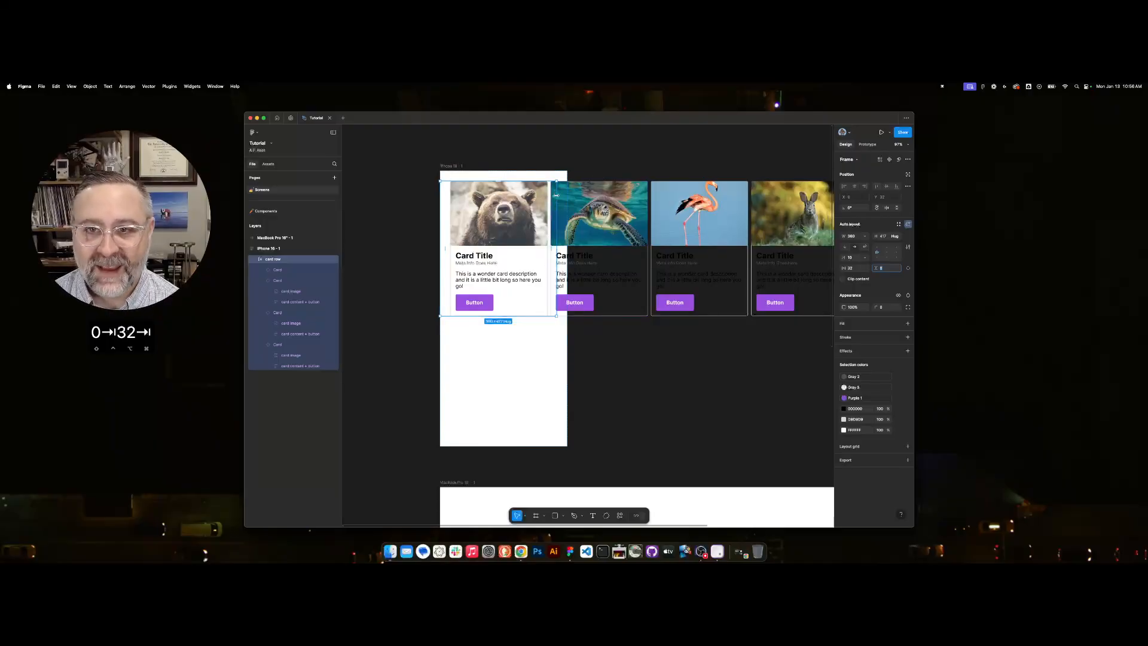
drag(556, 196, 566, 196)
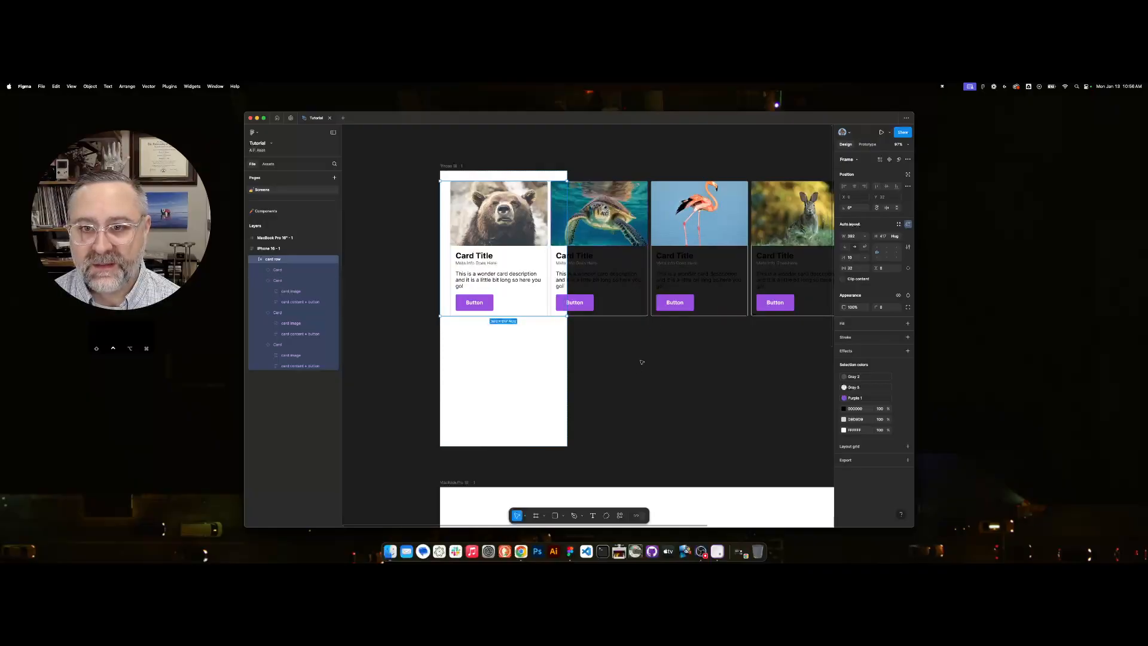
click(521, 359)
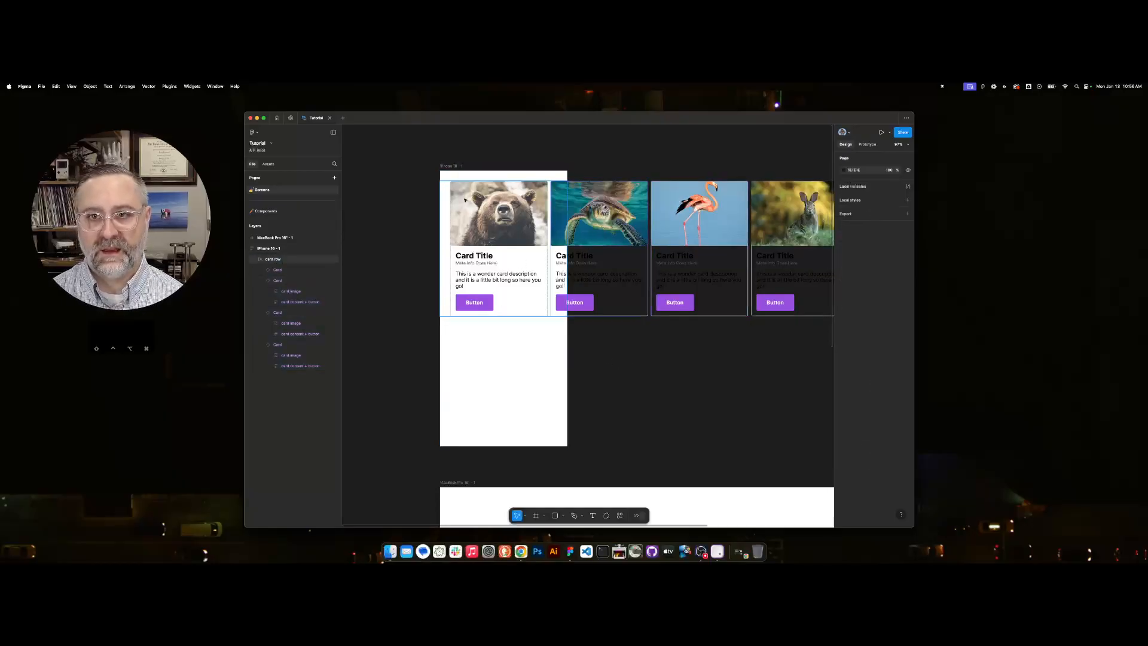
click(495, 202)
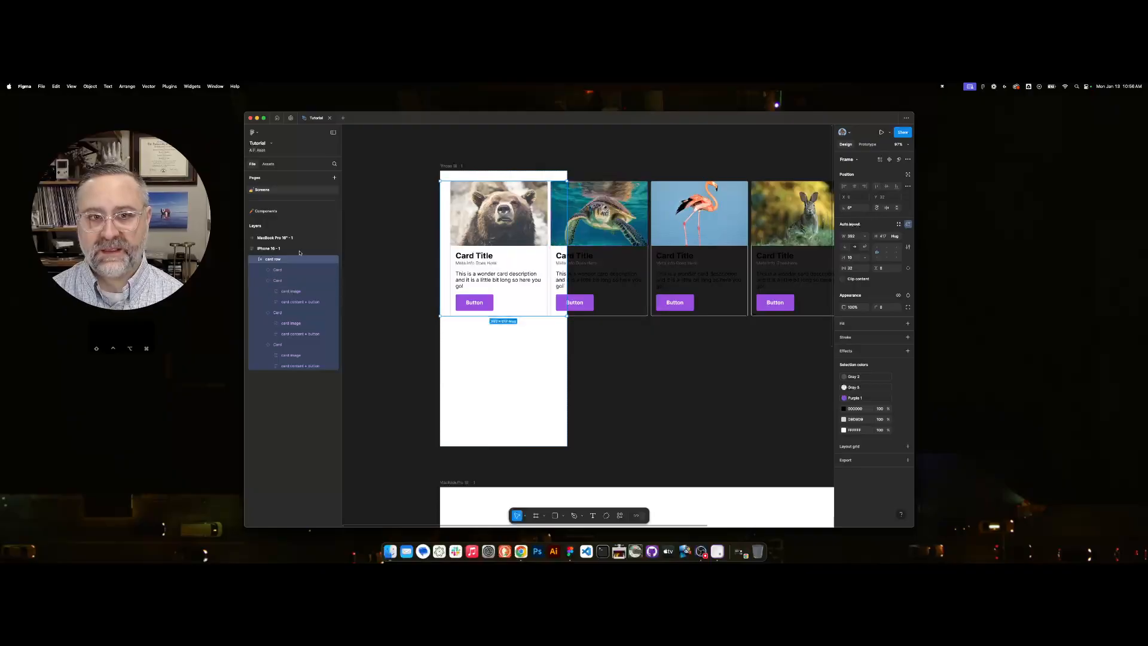
click(274, 265)
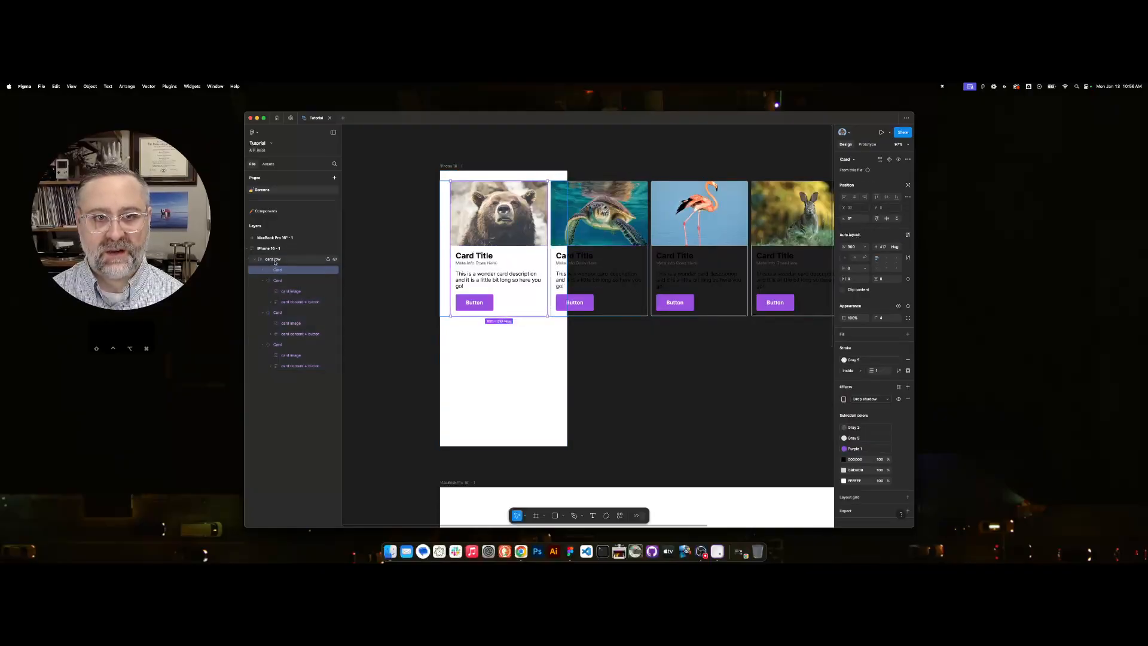
click(274, 259)
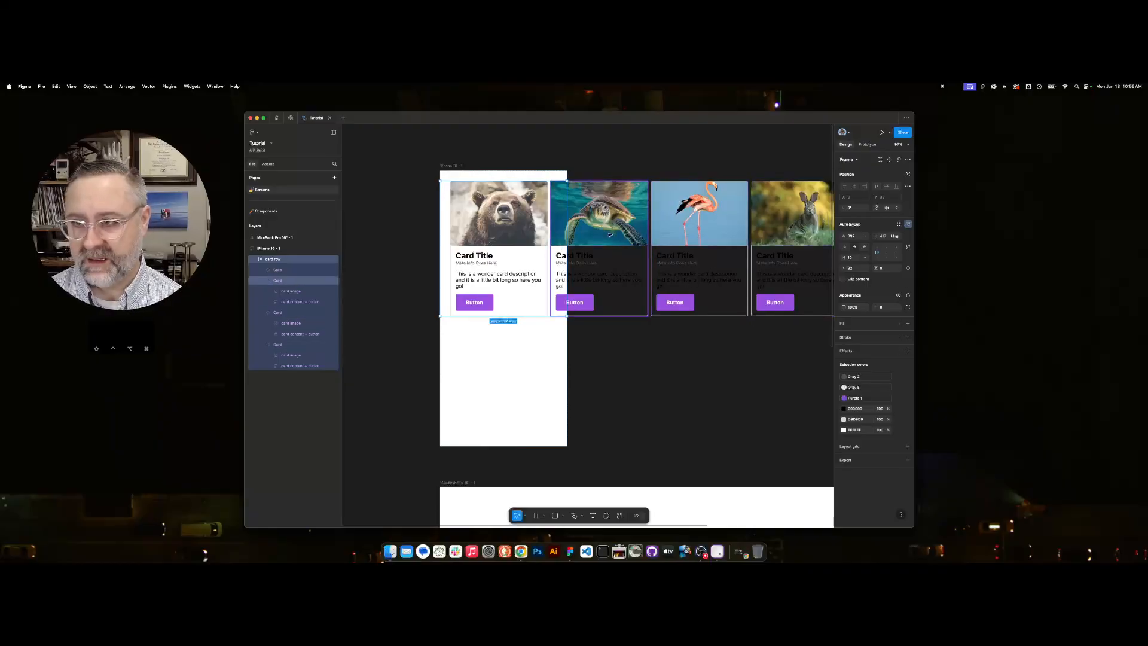
Enable Clip content on the iPhone 16 frame, then check it in the prototype preview and close the preview.
click(443, 162)
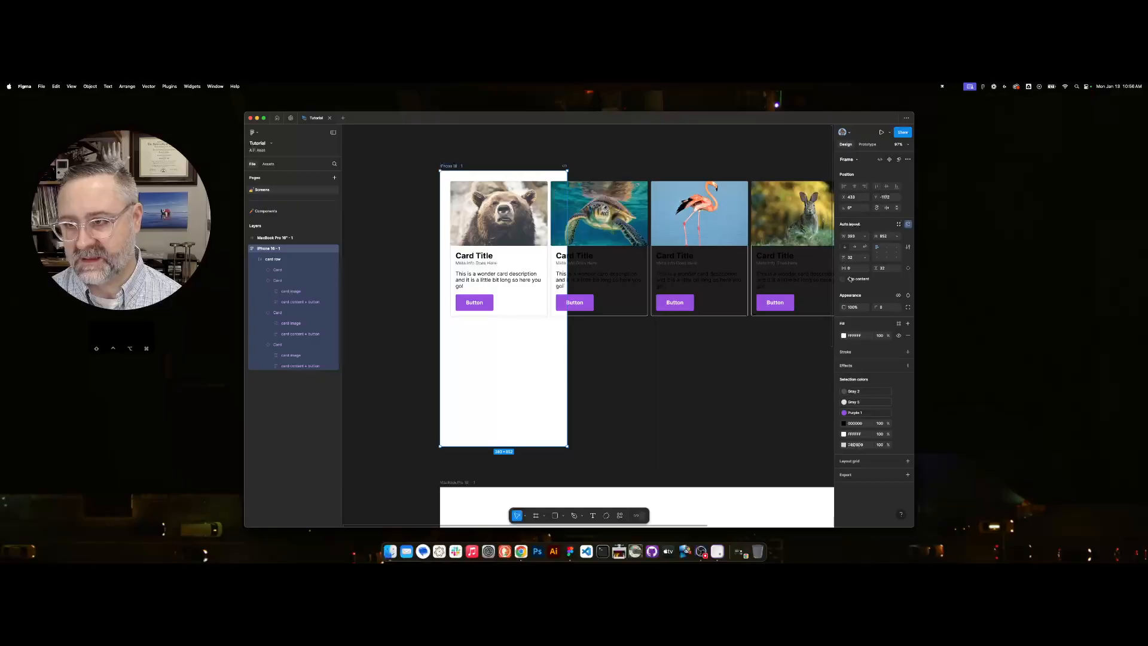
click(844, 280)
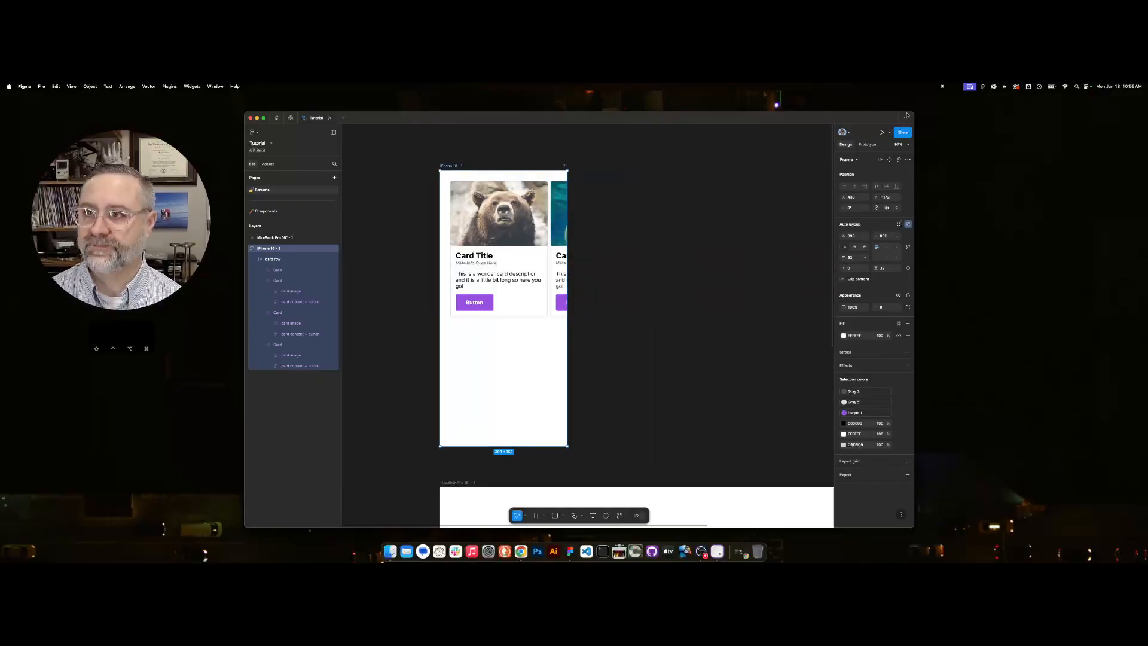
click(881, 132)
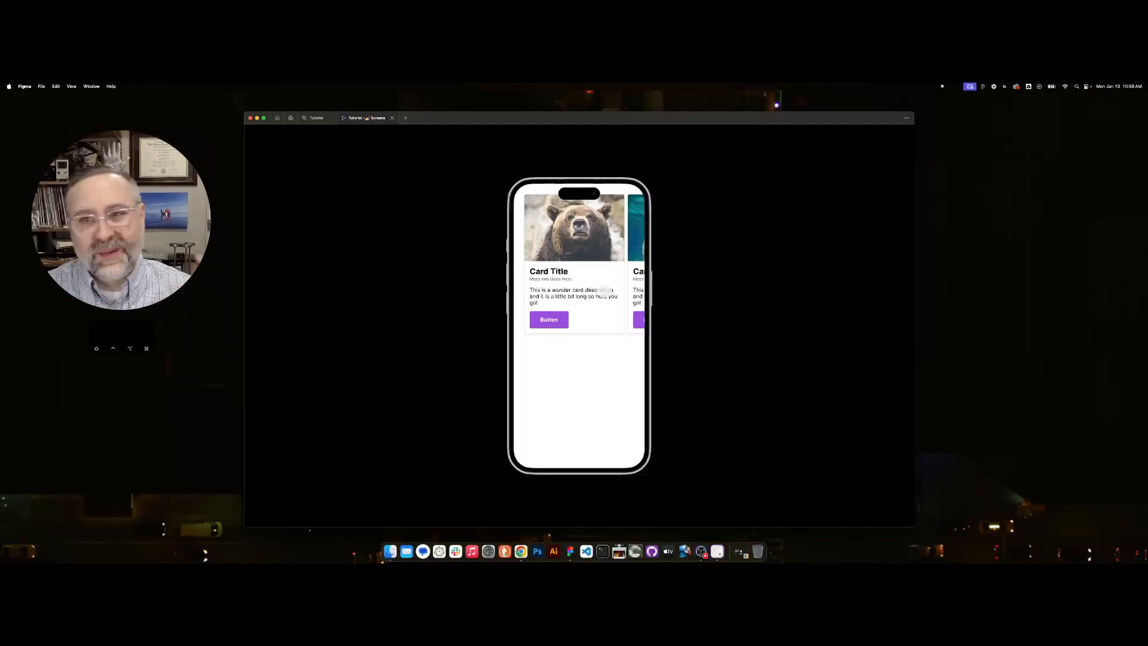
click(392, 118)
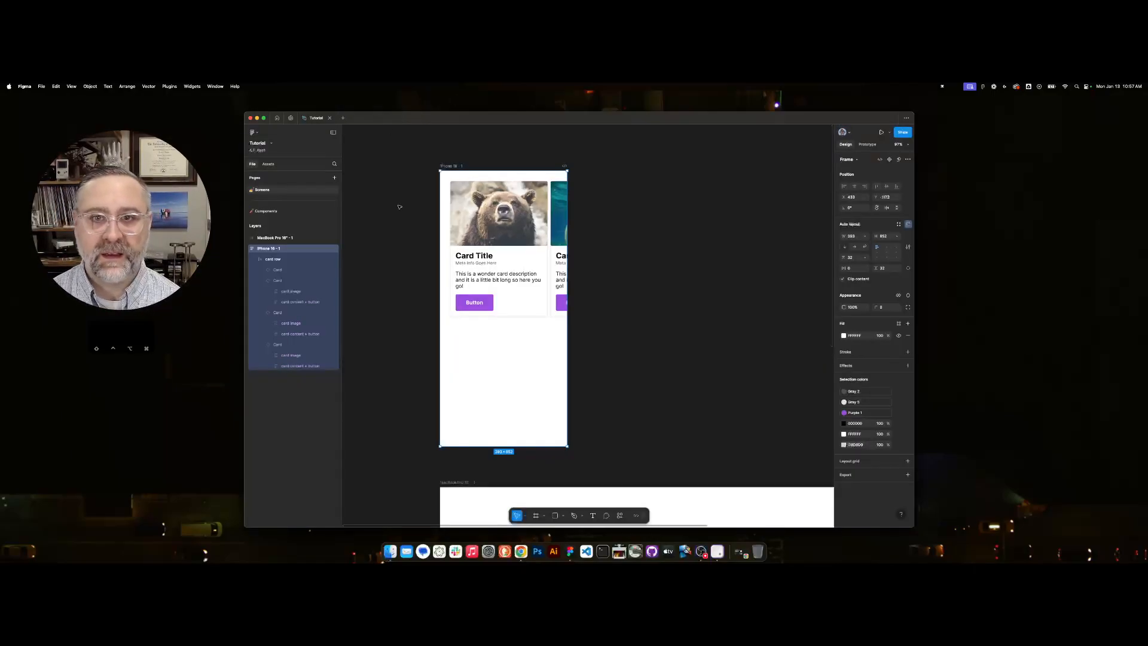
Set the card row's prototype overflow scrolling to Horizontal, keeping its position as Scroll with parent.
click(489, 206)
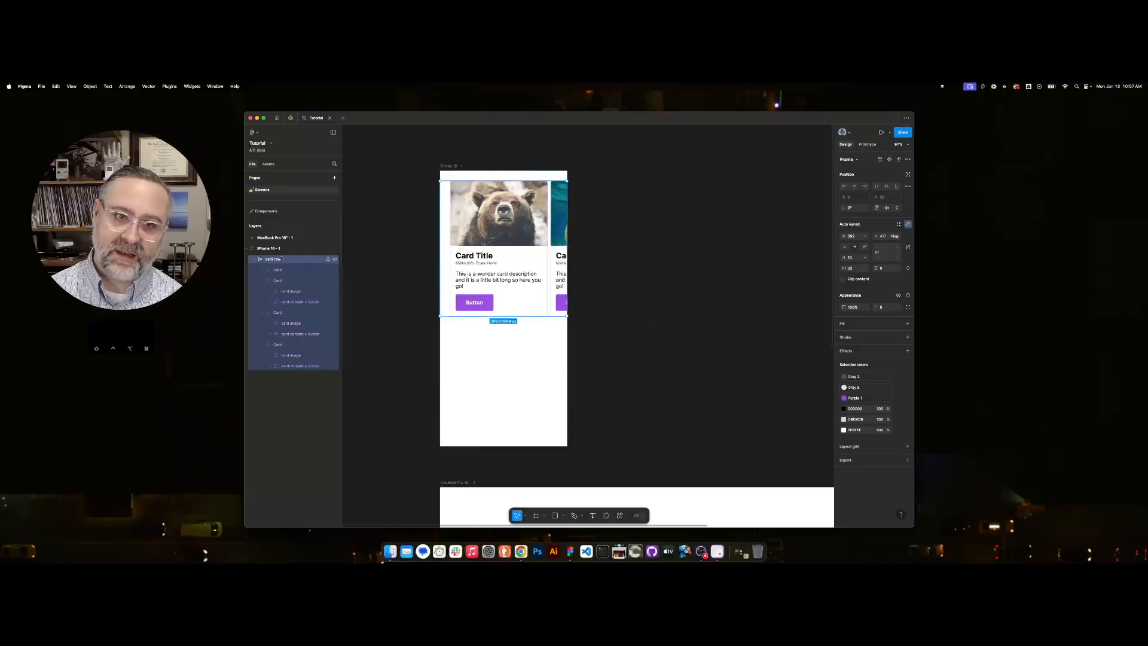
click(869, 145)
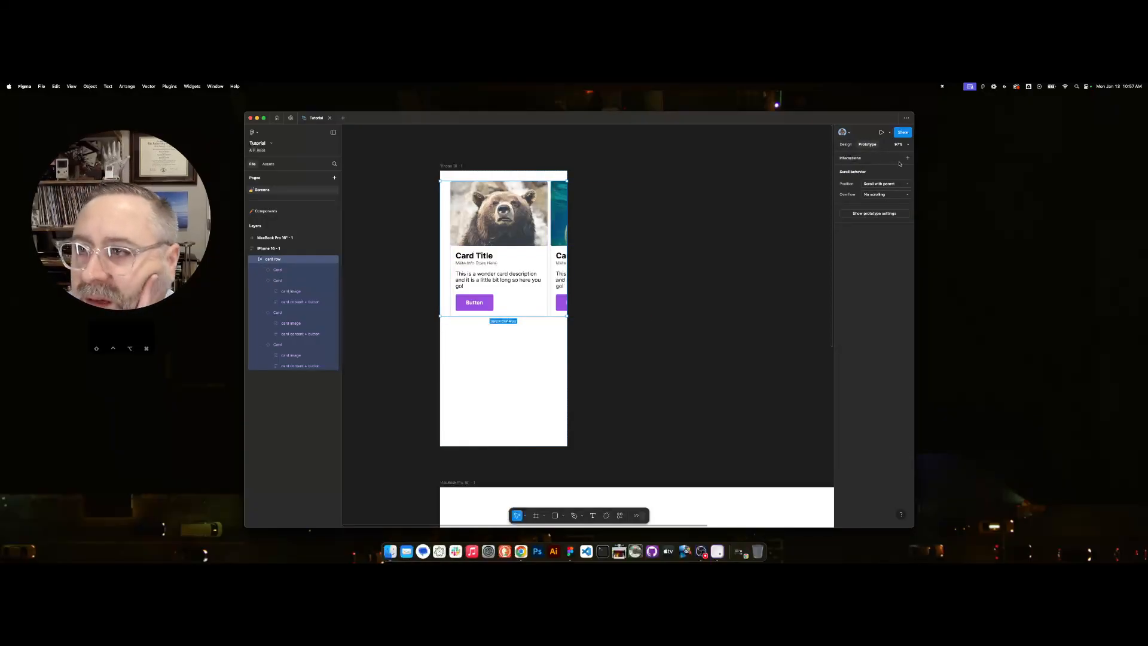
click(893, 185)
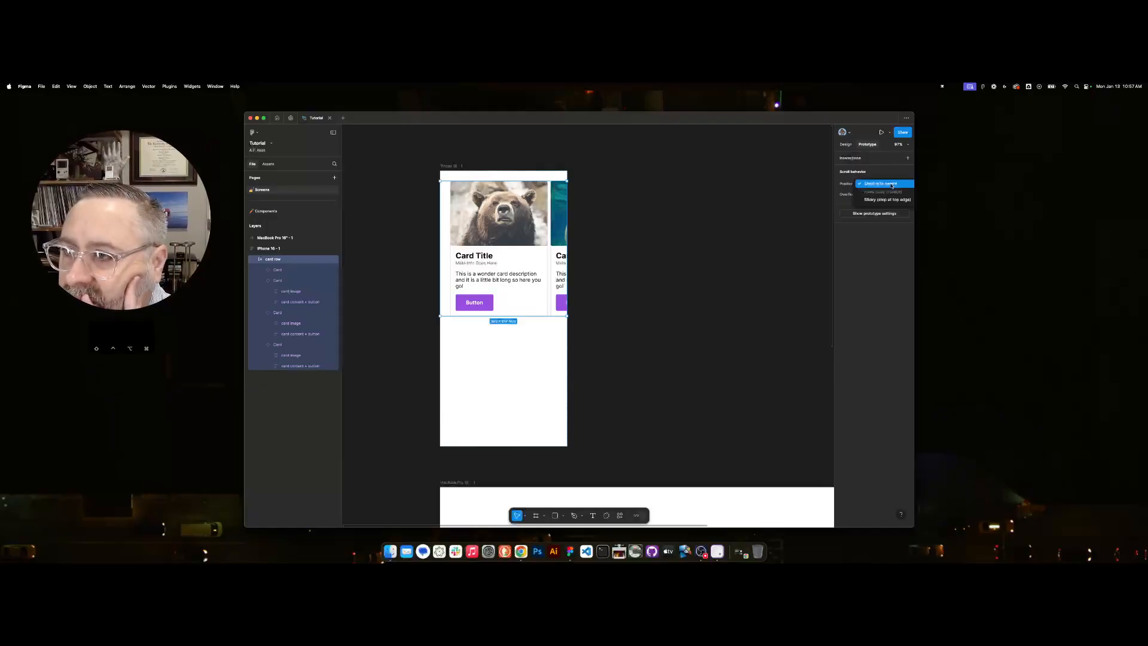
click(892, 185)
click(886, 194)
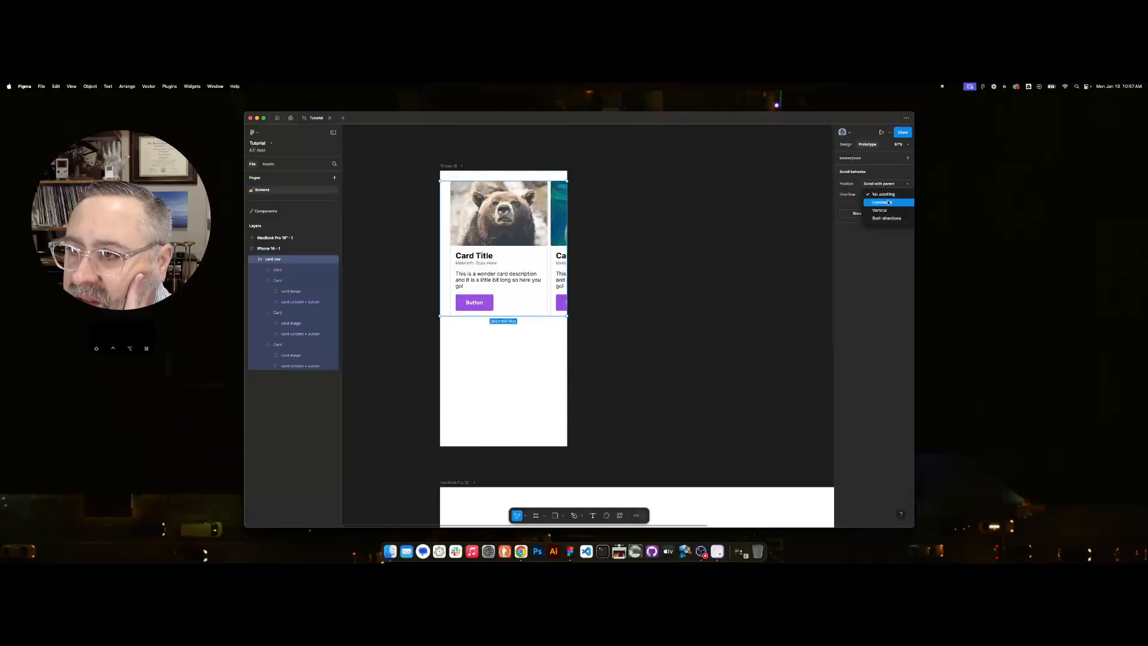
click(889, 203)
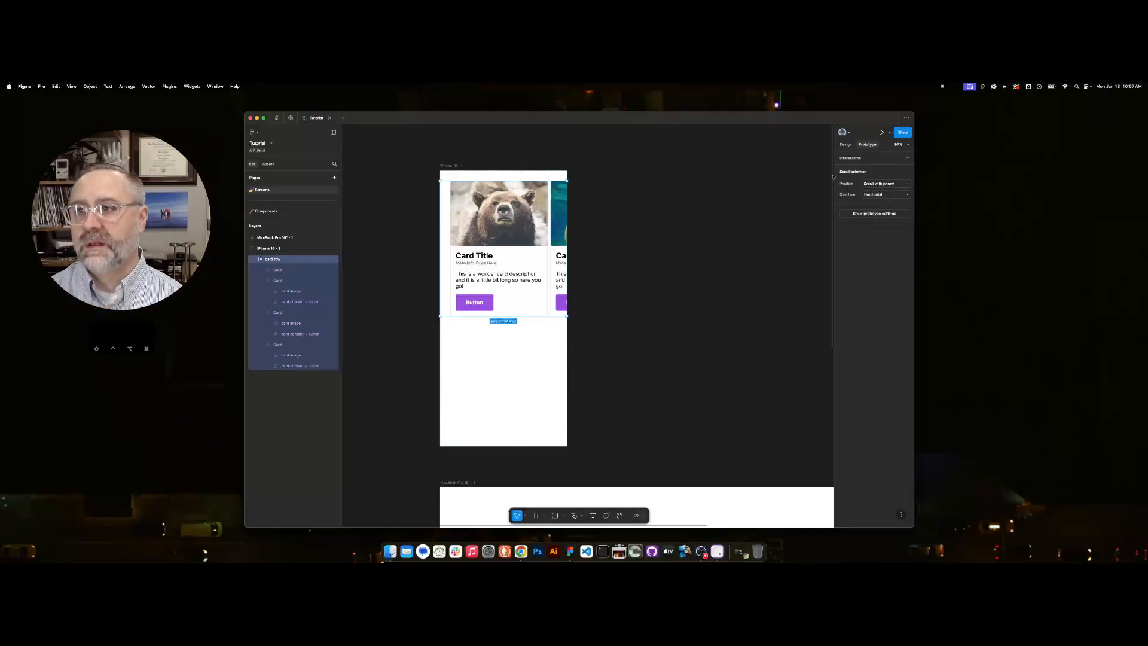
Preview the iPhone 16 frame as a prototype, swipe the card row back and forth to test scrolling, and return to the design file.
key(shift+Return)
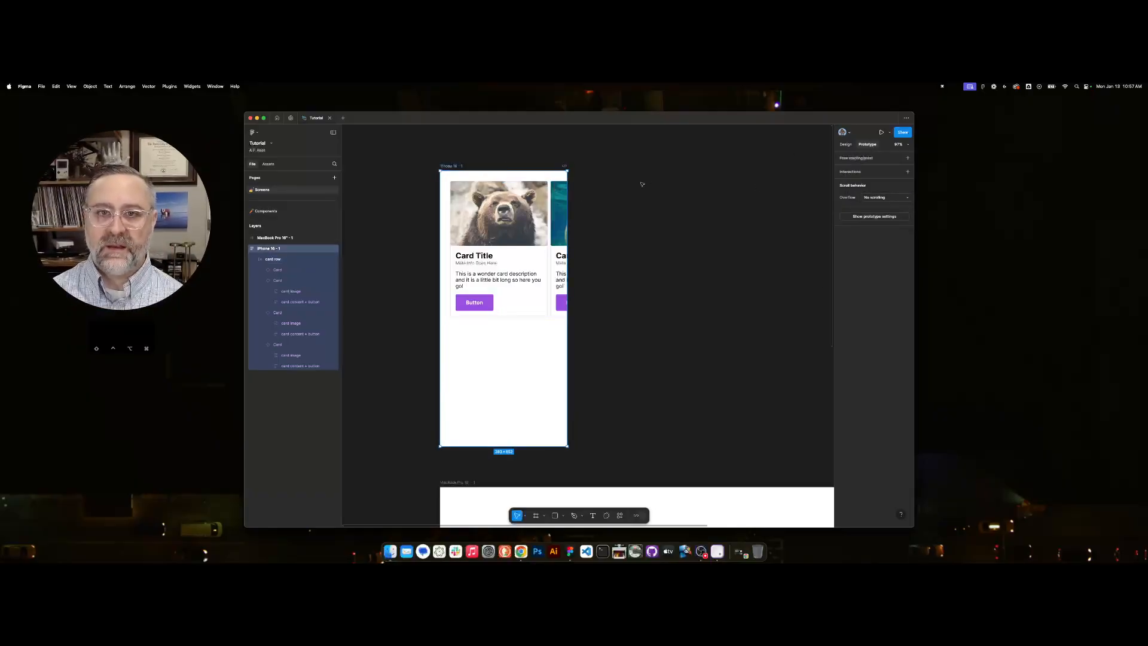
click(882, 132)
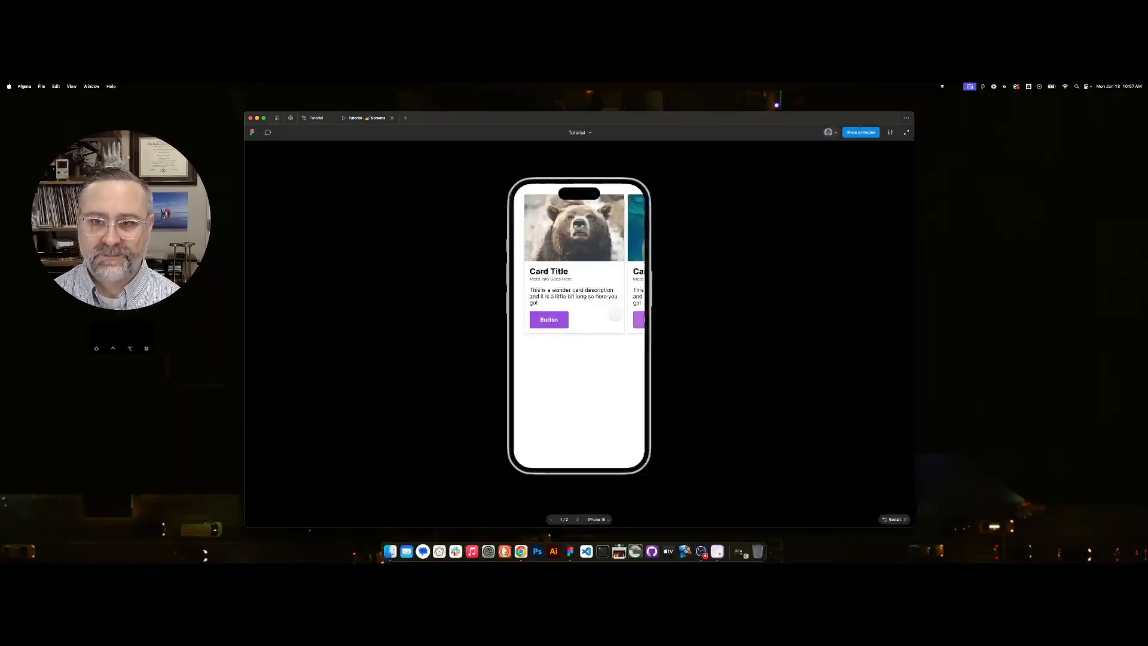
drag(628, 272, 795, 279)
drag(603, 276, 482, 277)
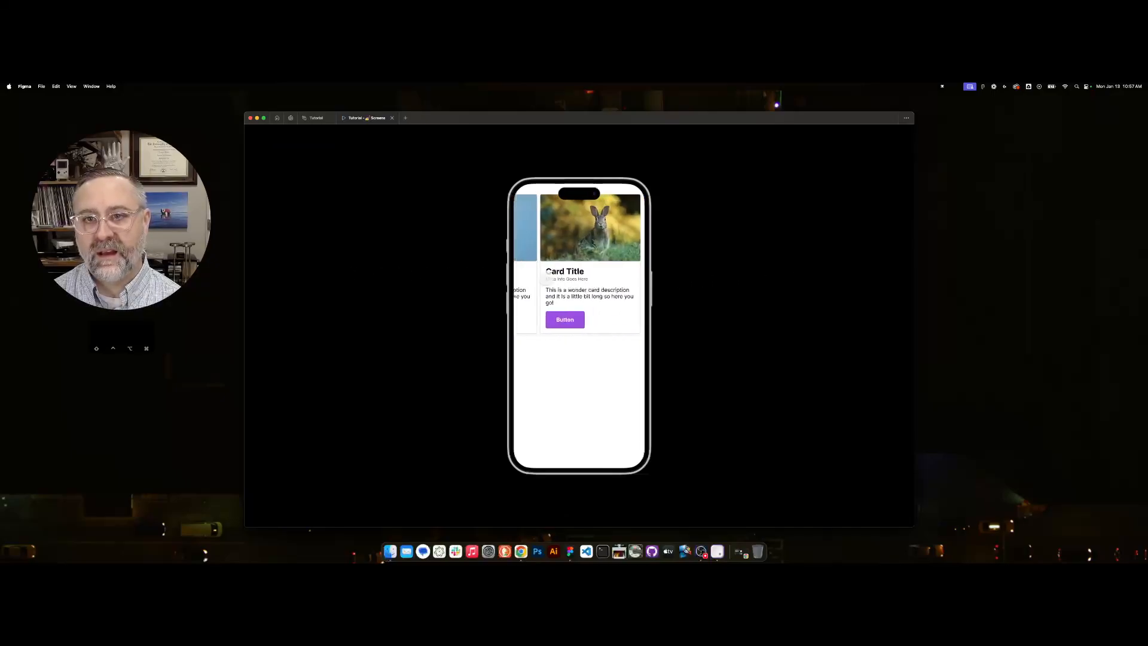
drag(575, 275, 812, 279)
drag(604, 278, 751, 282)
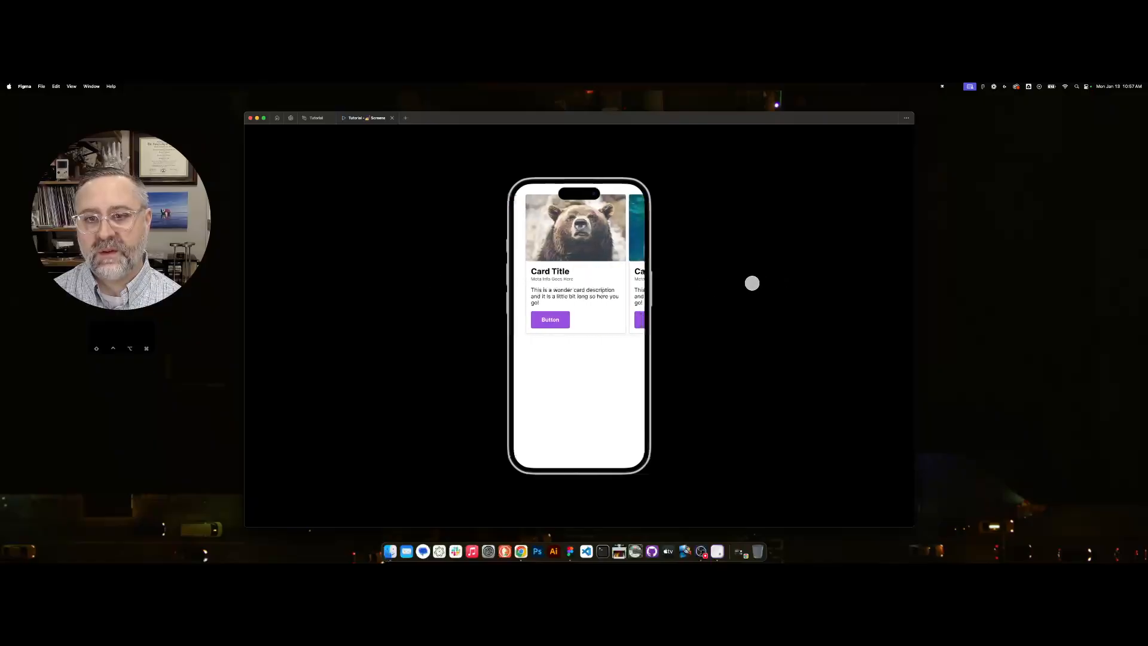
drag(602, 279, 320, 282)
drag(551, 265, 806, 265)
drag(607, 275, 387, 279)
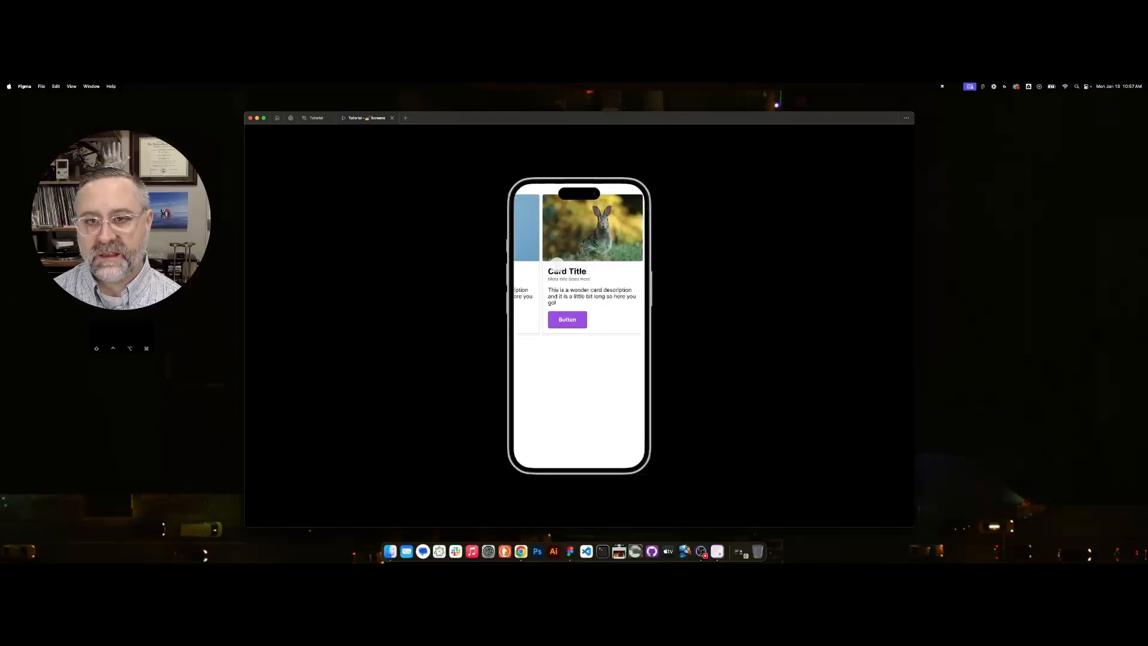
drag(555, 269, 834, 271)
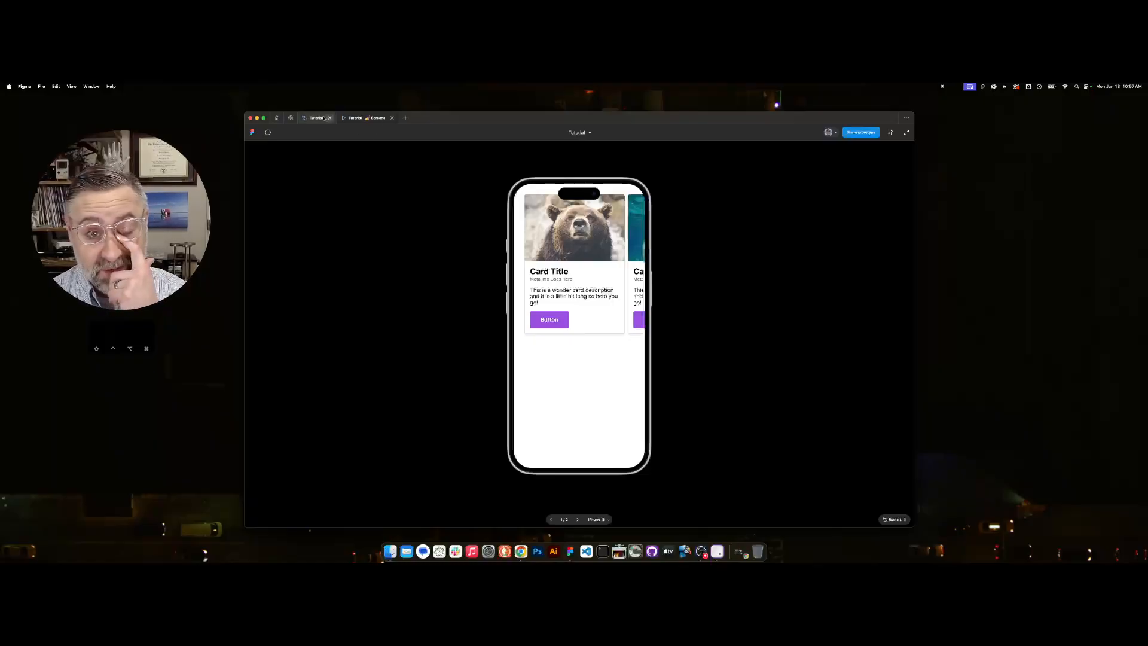
click(319, 119)
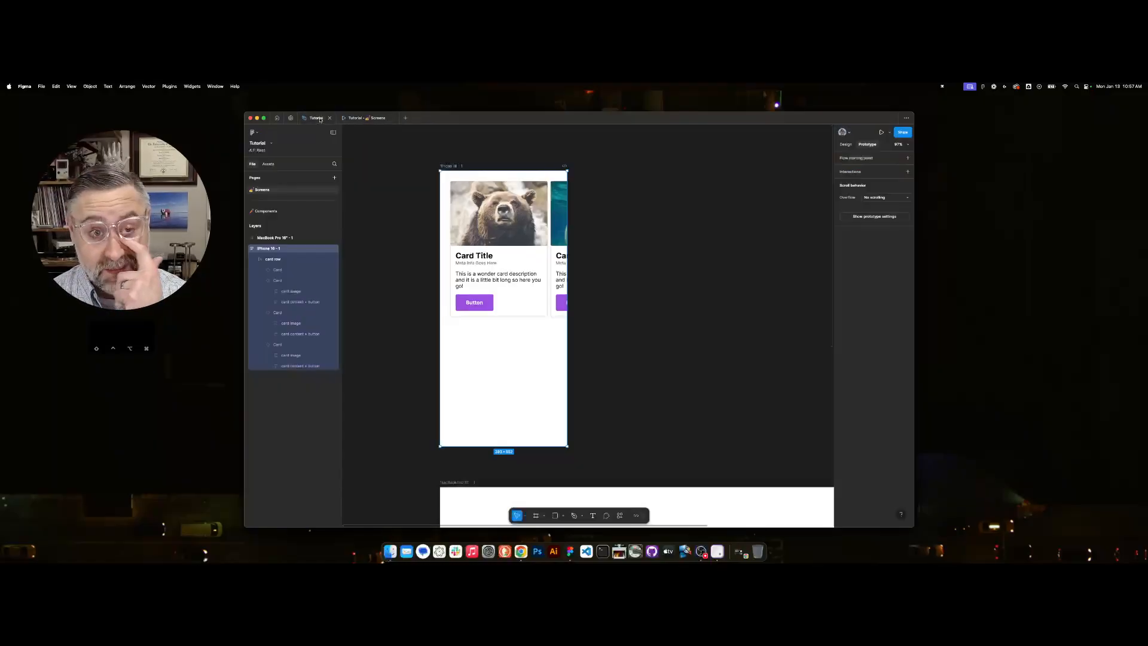
Collapse the card row layer and add a "Category Title" text below the row in the iPhone 16 frame.
click(505, 239)
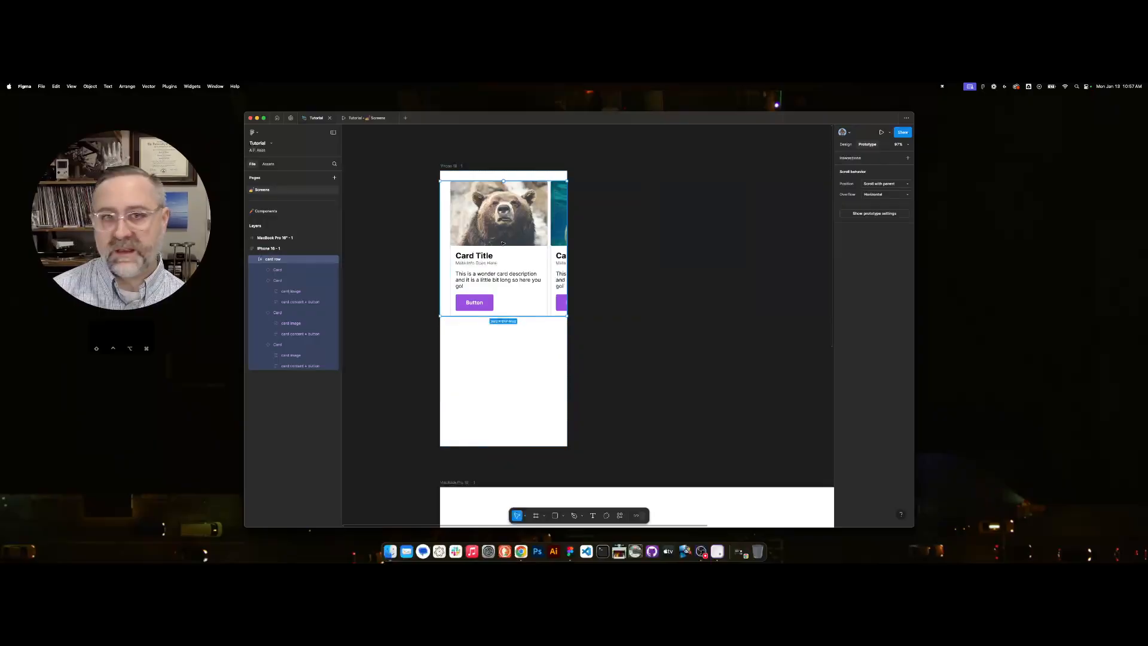
click(254, 259)
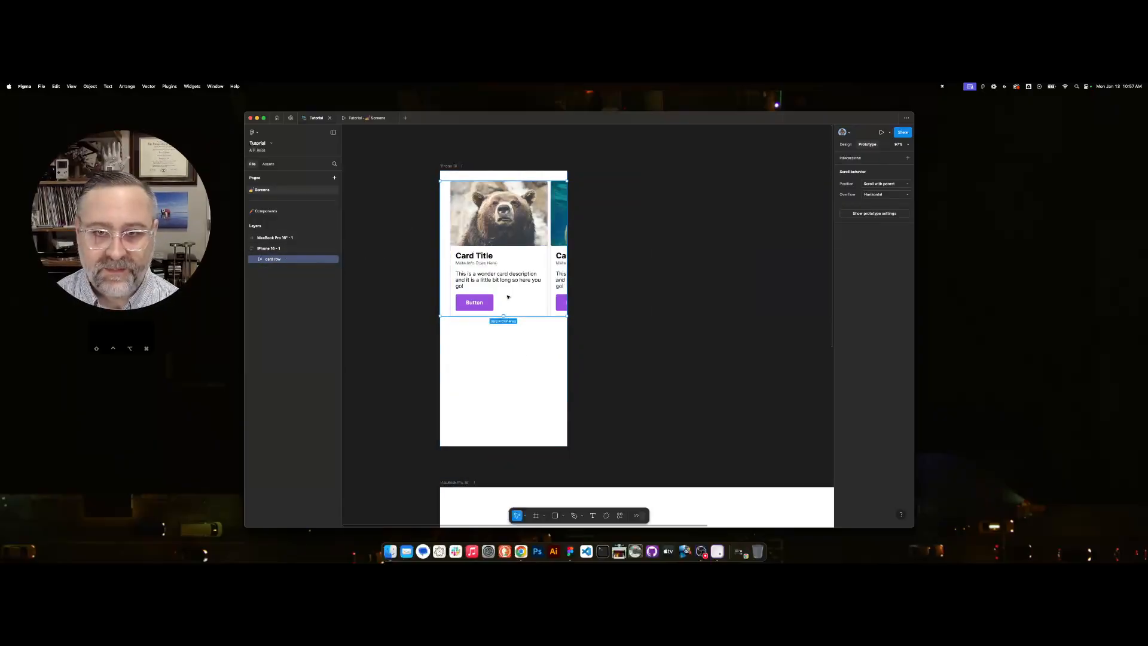
key(t)
click(499, 379)
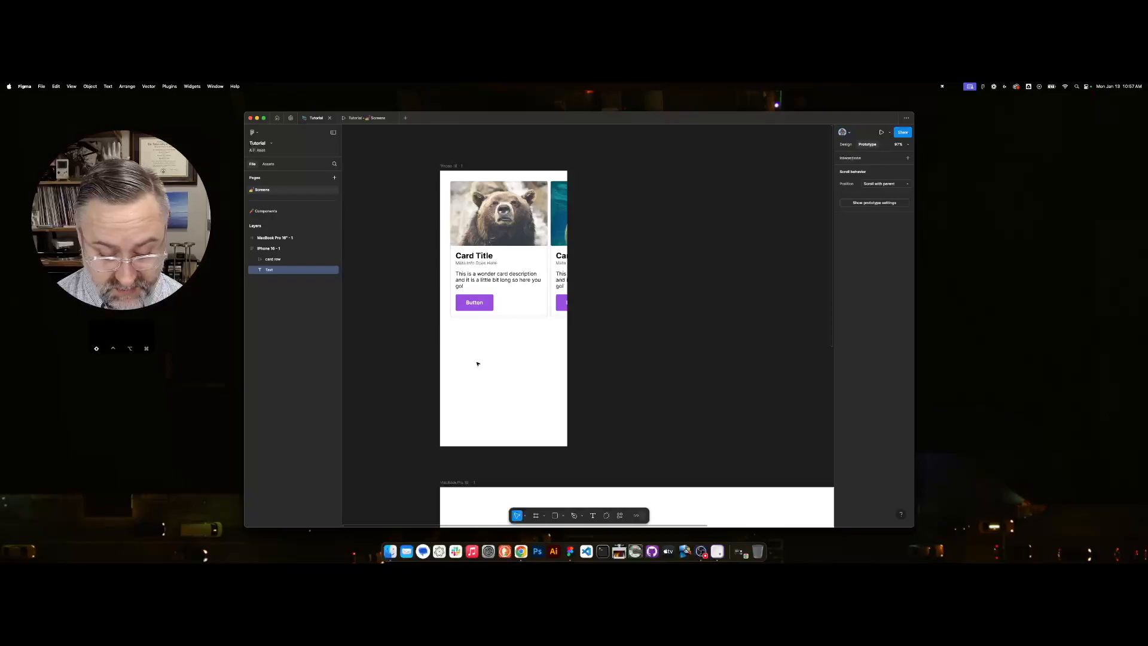
text(Category)
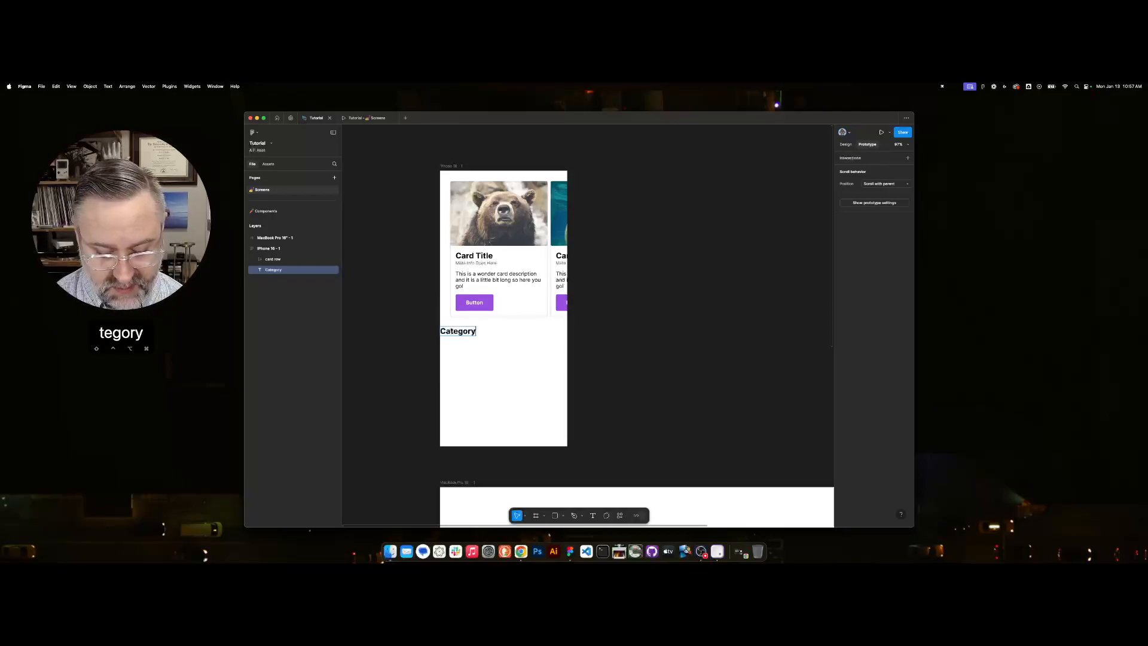
text( Title)
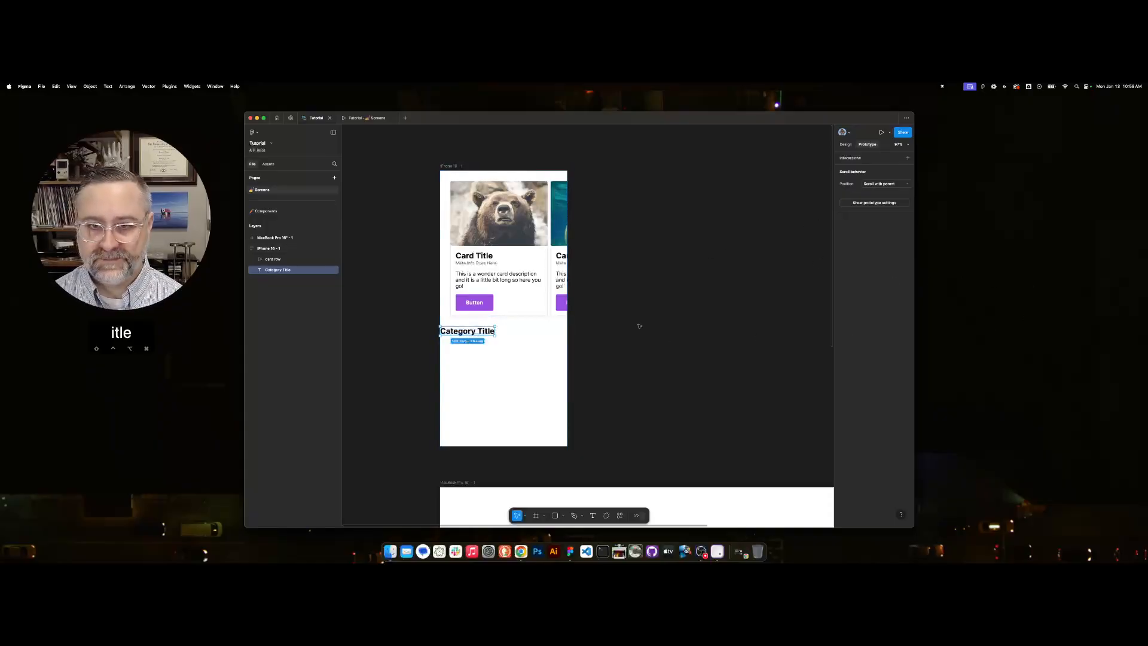
Change the fill of the Category Title text to the dark grey 1E1E1E from the page colours.
click(846, 144)
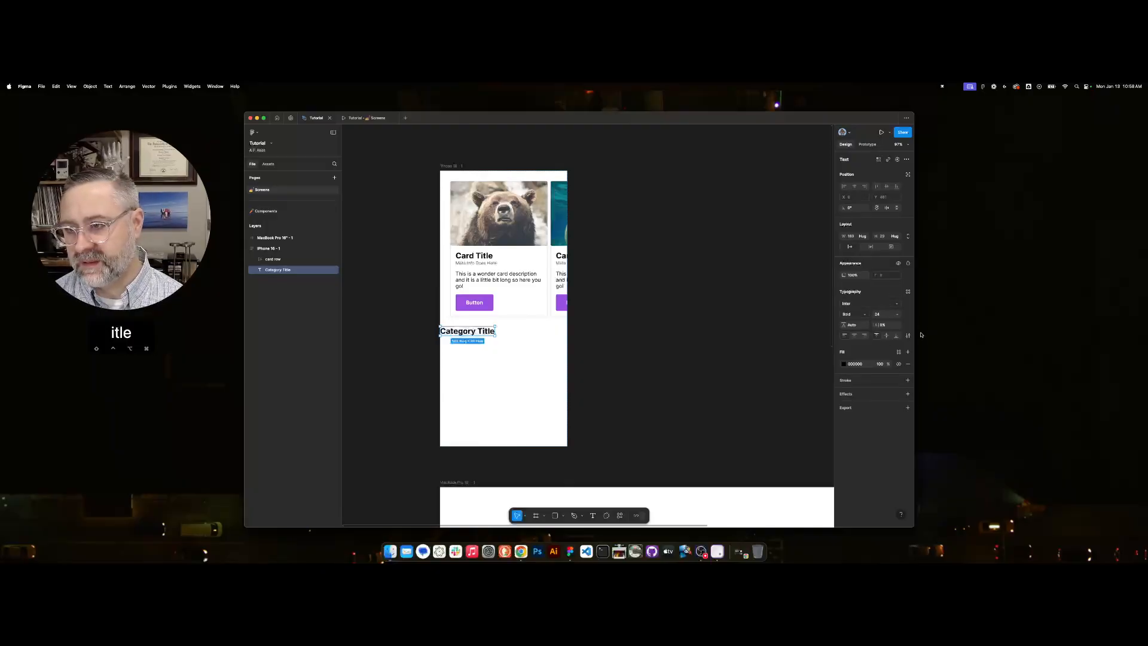
click(844, 364)
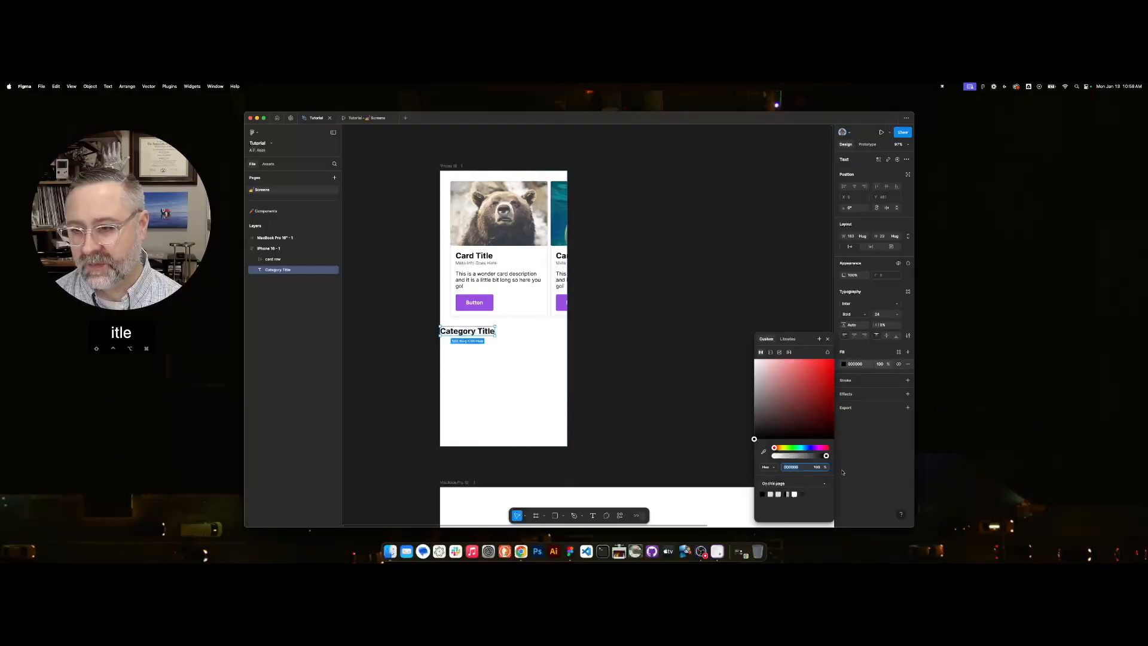
click(803, 493)
click(805, 493)
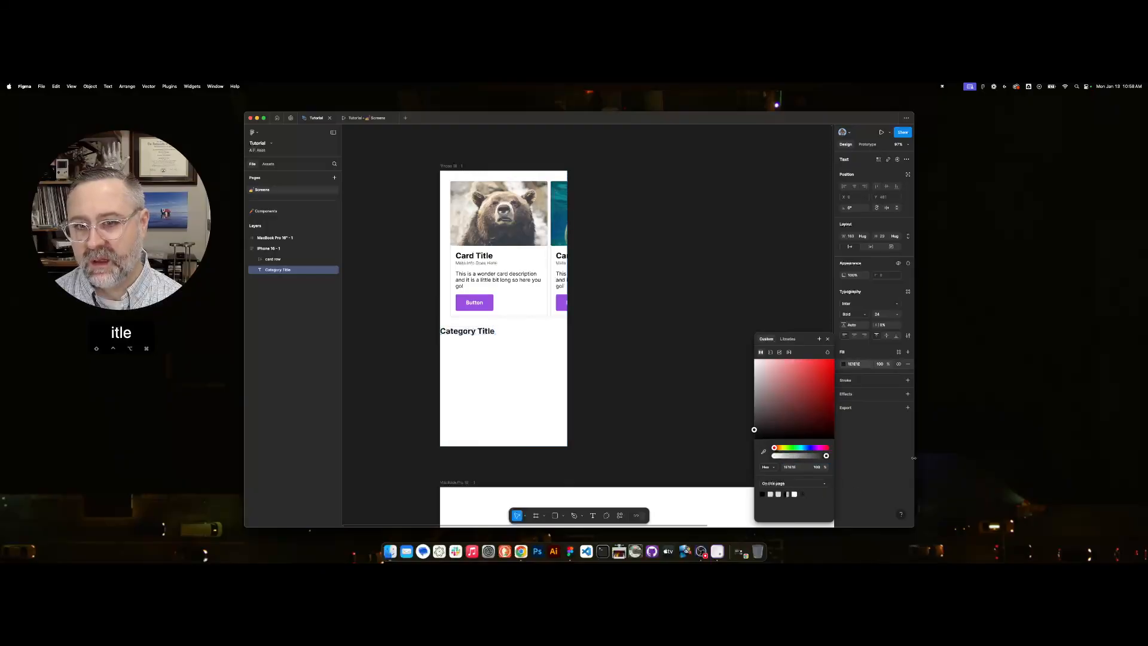
Set the Category Title text to Light weight and change its case to uppercase.
click(864, 316)
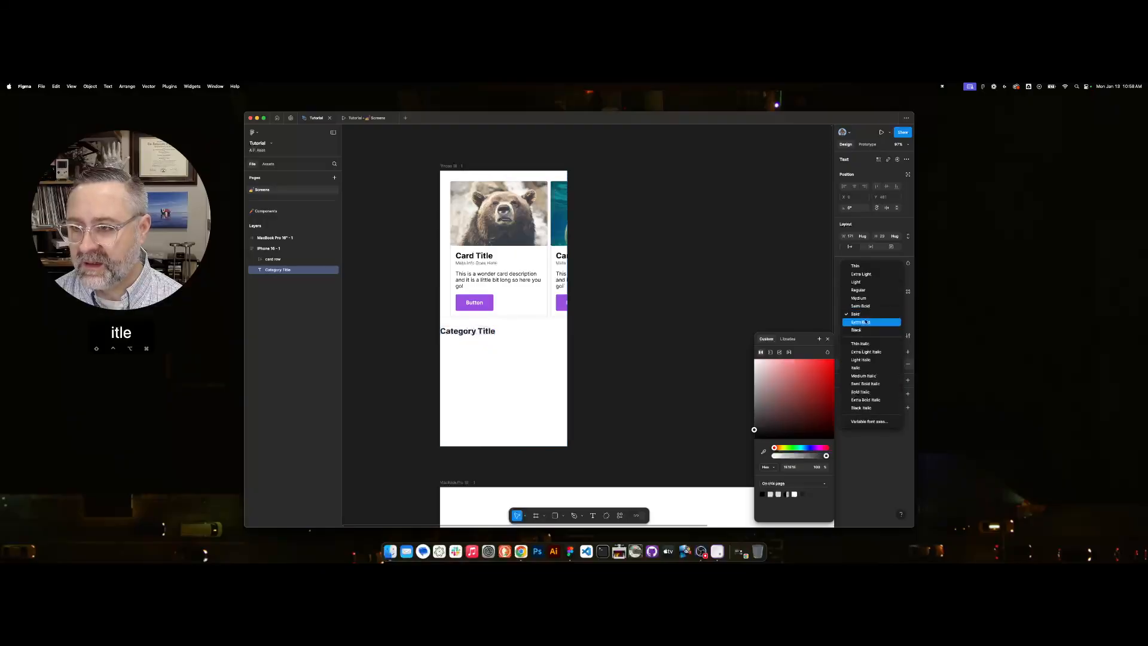
click(864, 283)
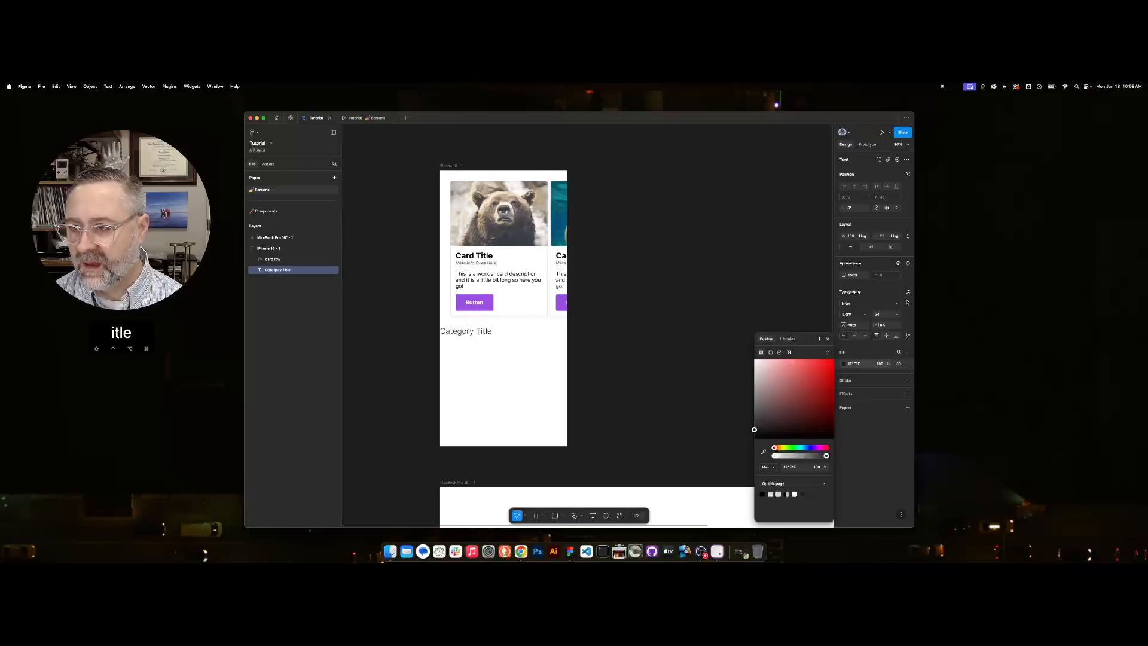
click(908, 336)
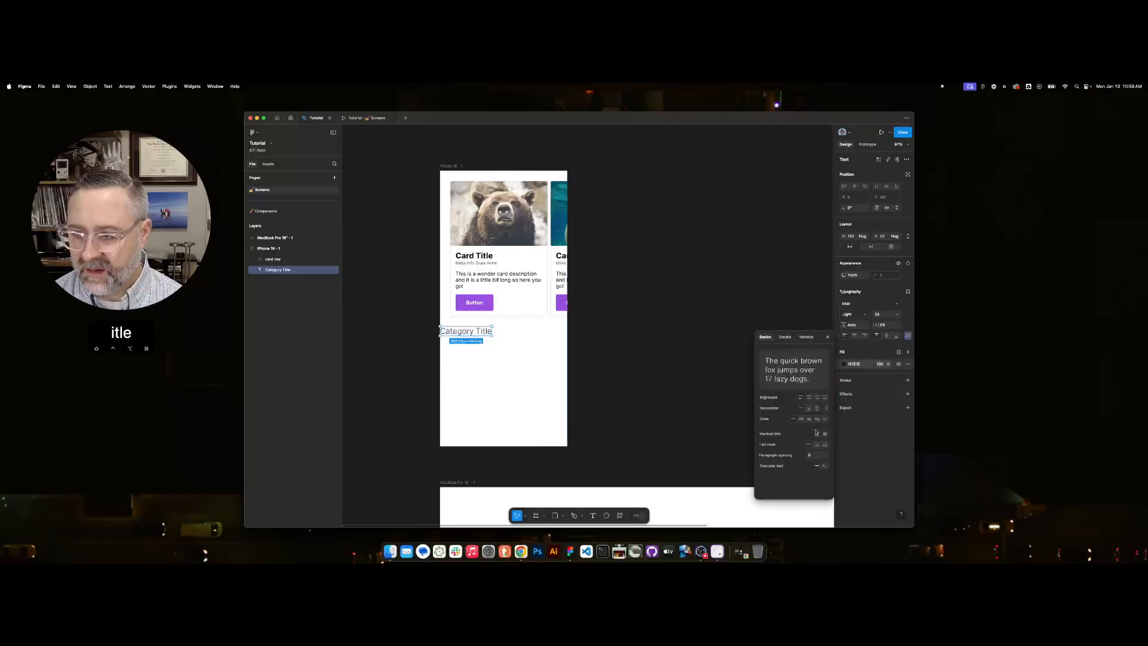
click(801, 418)
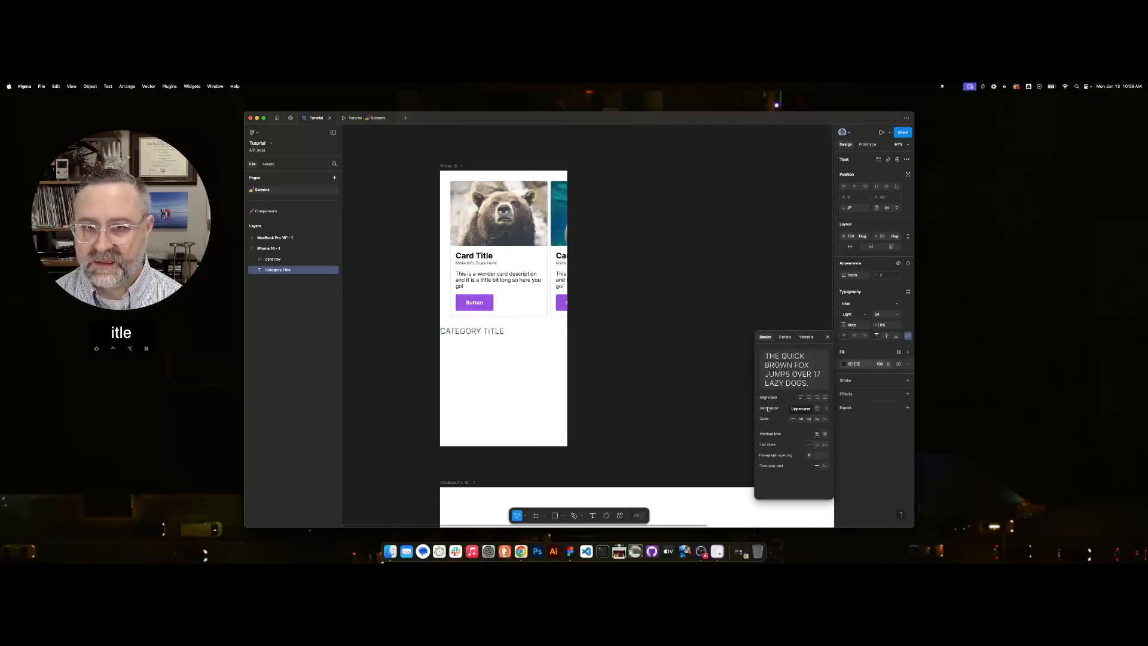
Move the Category Title text above the card row within the iPhone 16 frame.
click(657, 321)
click(475, 331)
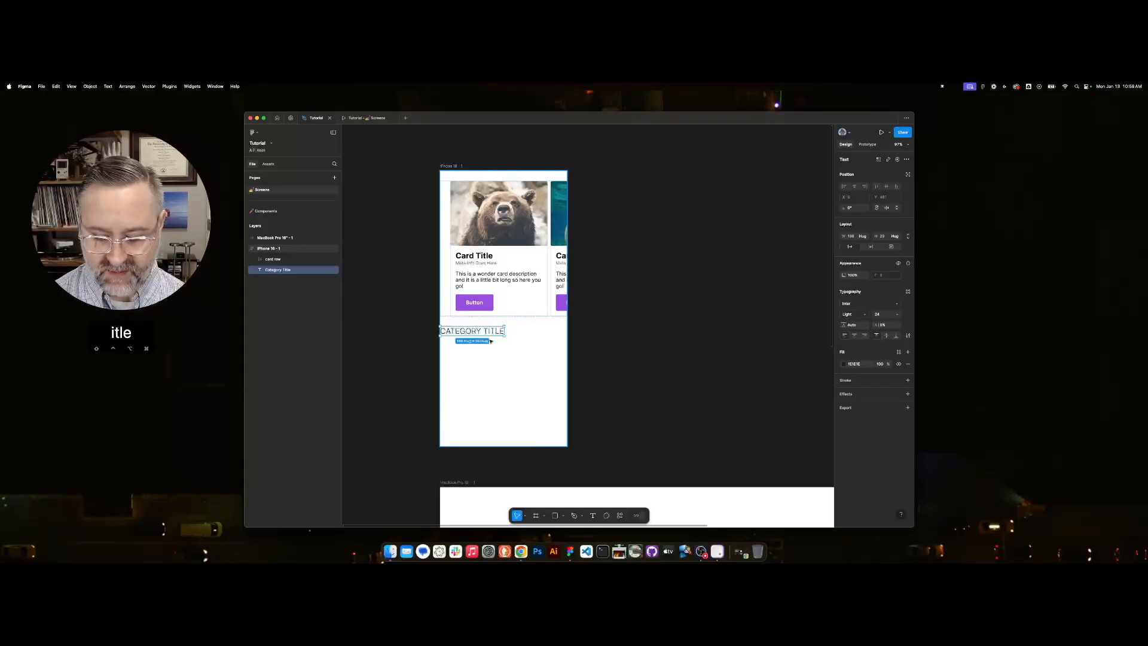
key(super+bracketleft)
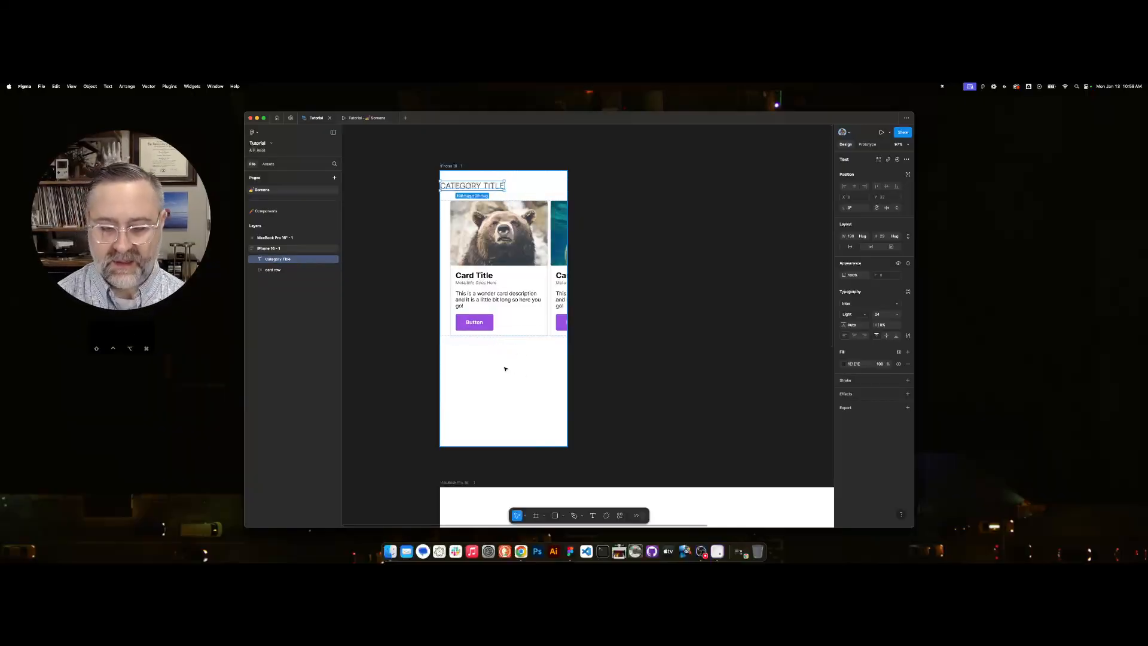
key(super+bracketright)
key(super+bracketleft)
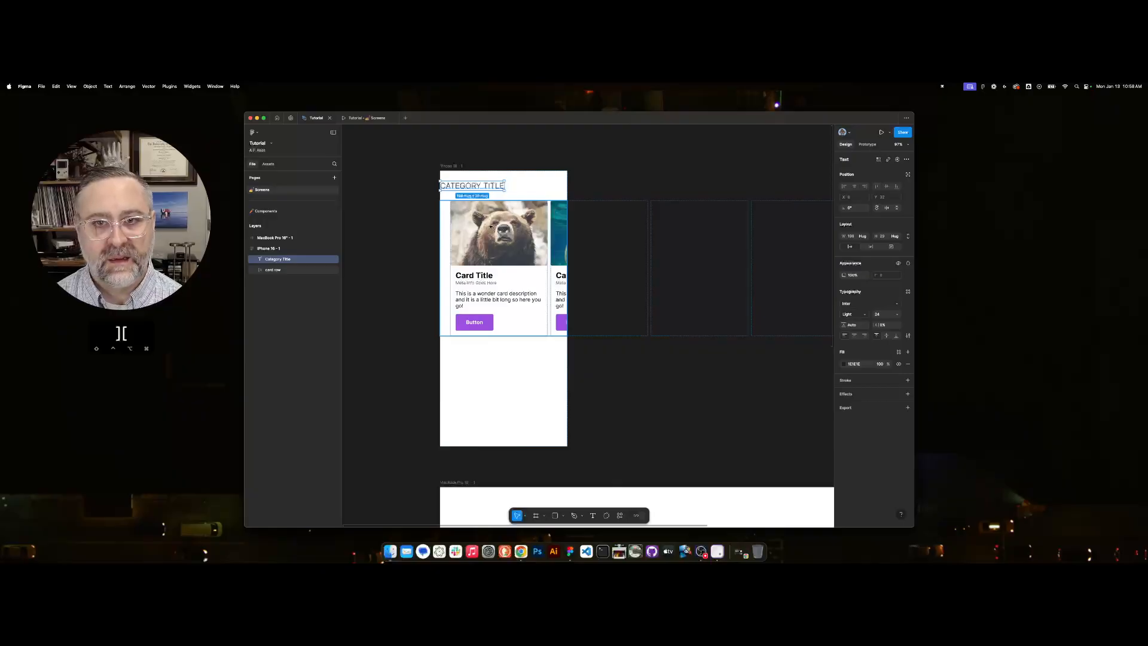
Wrap the Category Title text and the card row together in a new auto layout frame.
click(268, 250)
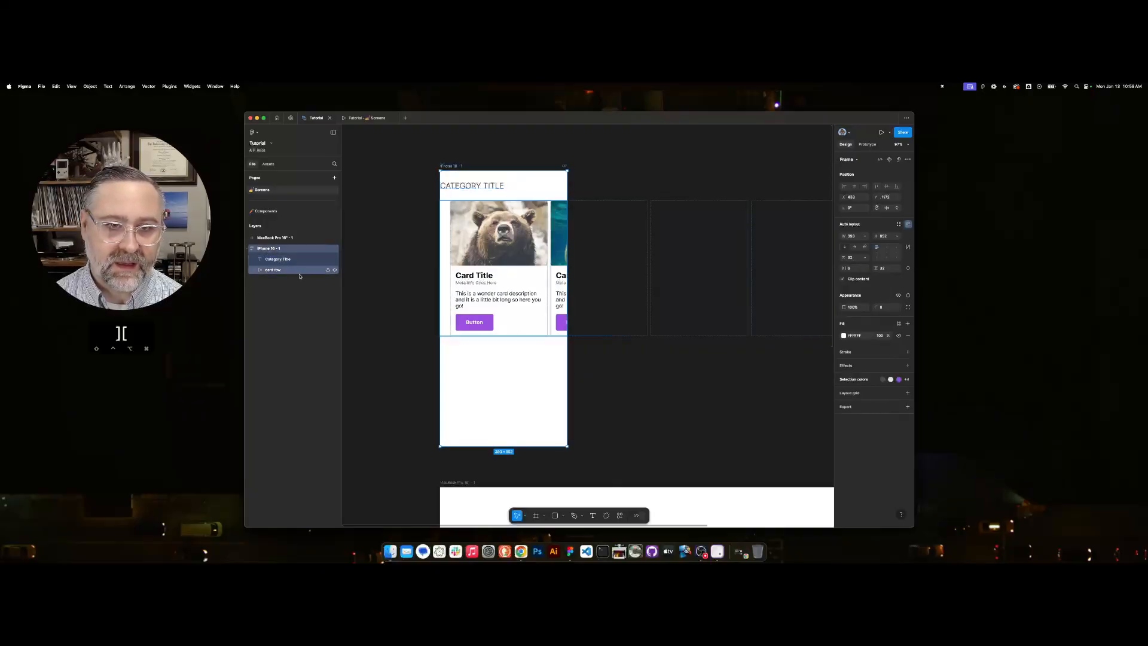
click(274, 259)
shift+click(274, 272)
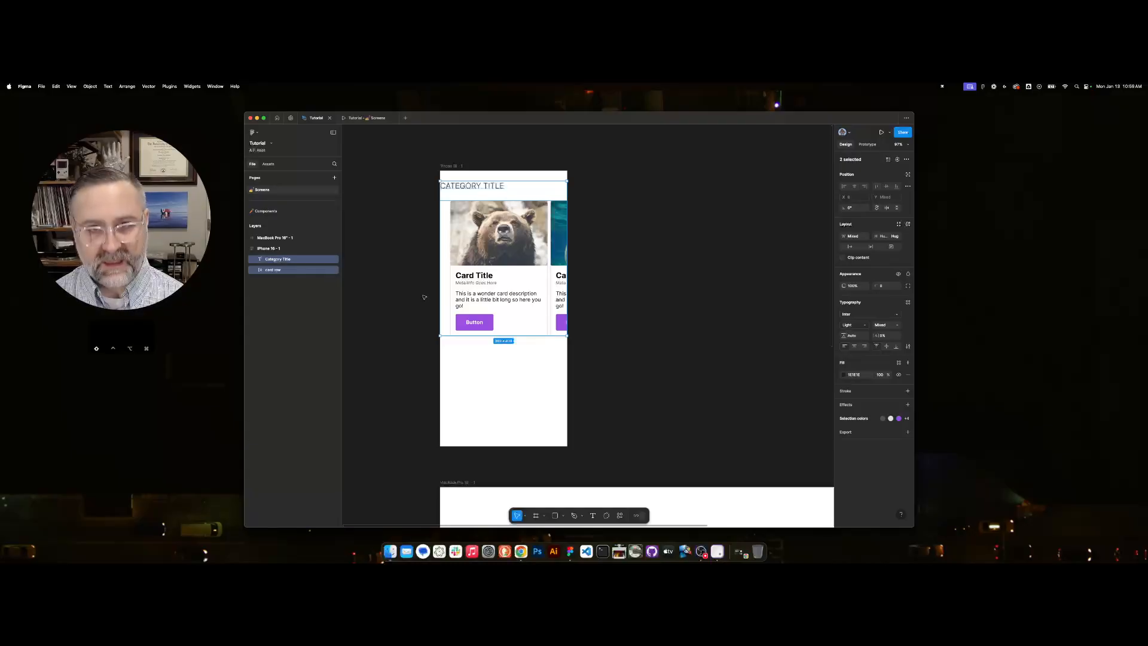
key(shift+a)
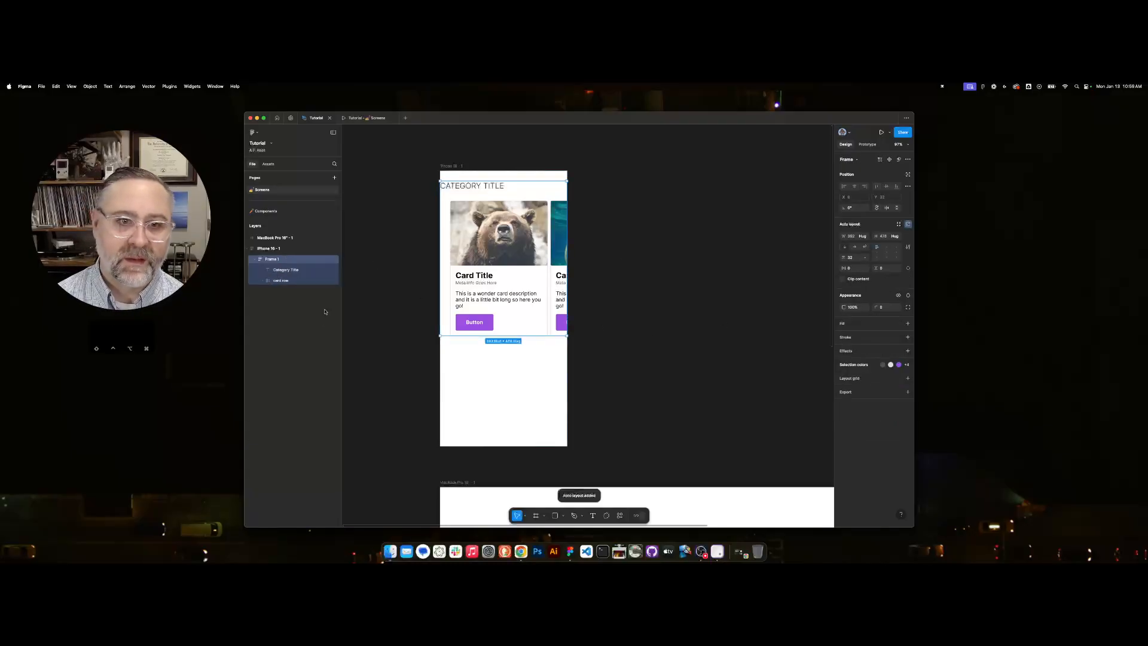
Rename the new frame holding the title and card row as "card cat".
click(281, 270)
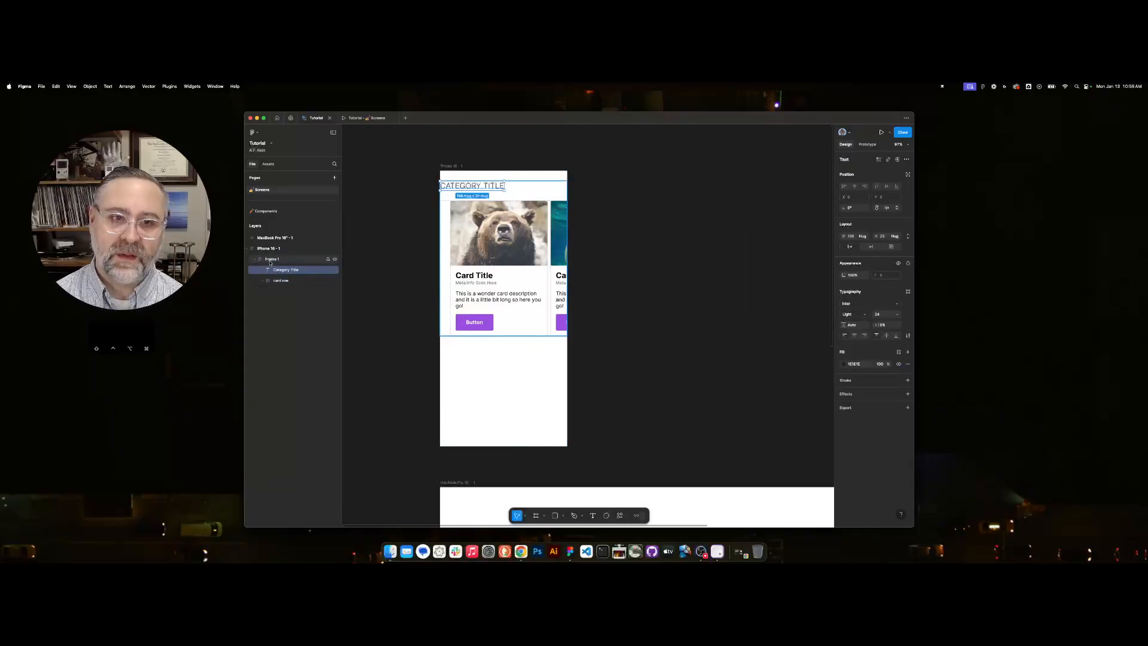
double_click(278, 260)
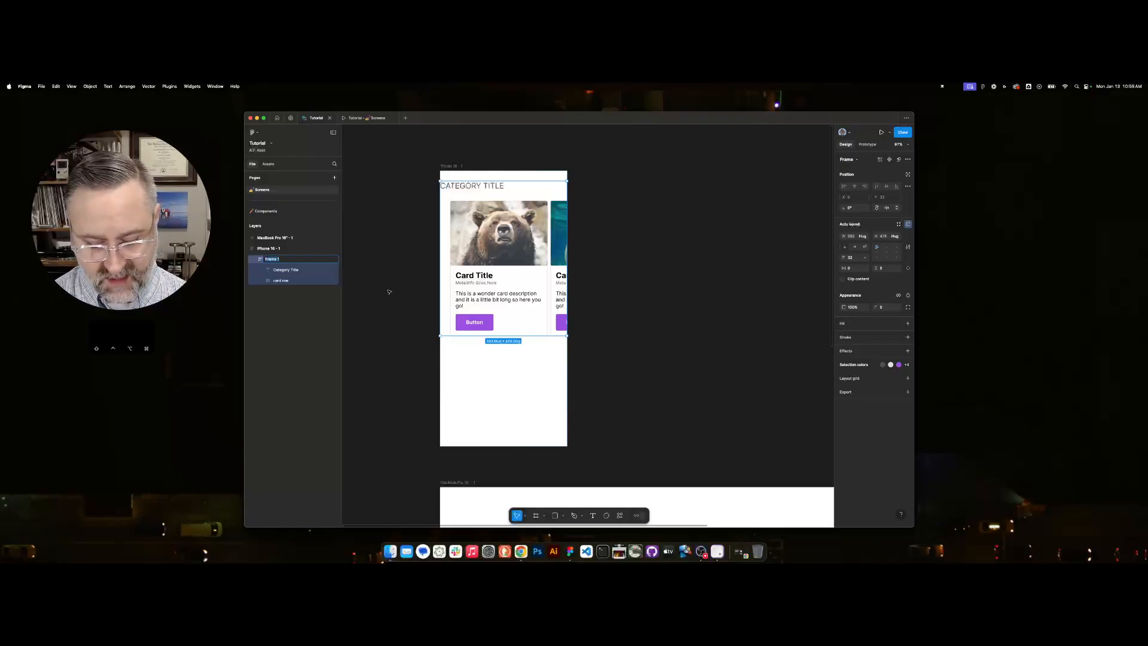
text(card ca)
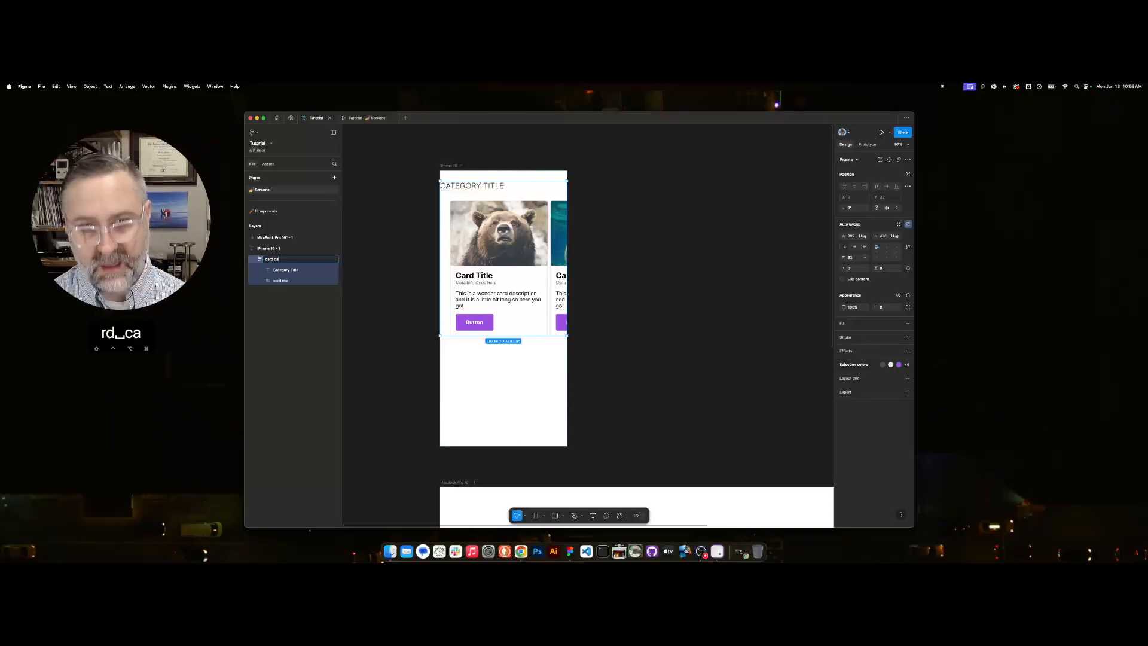
click(259, 262)
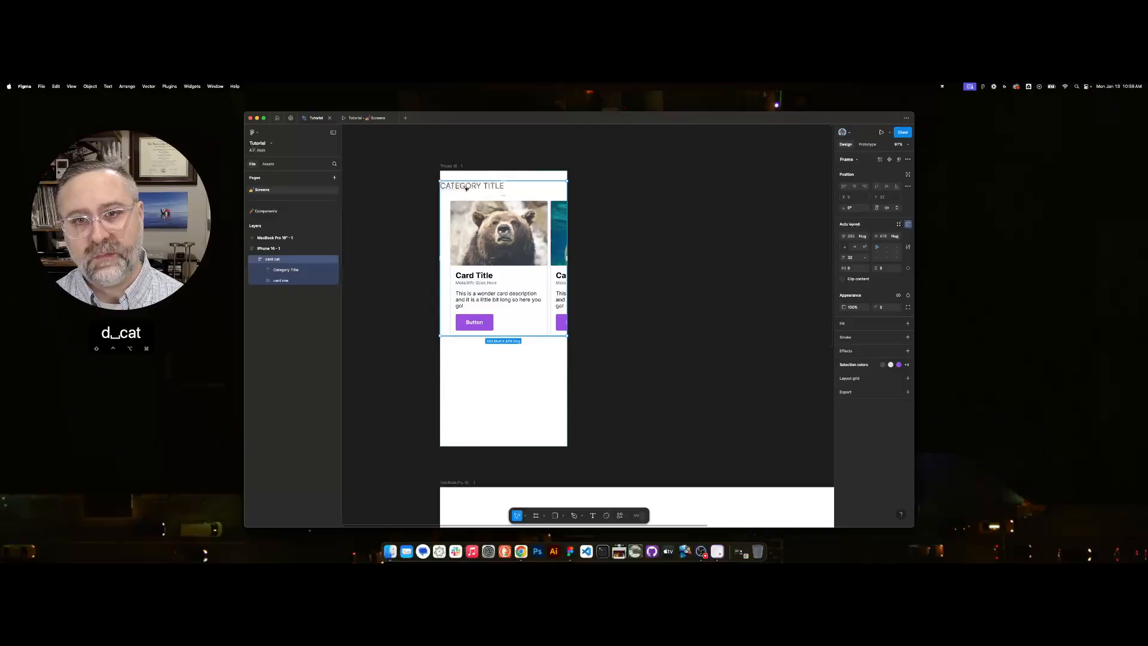
Wrap the Category Title text in its own auto layout frame with a horizontal padding of 32.
click(466, 187)
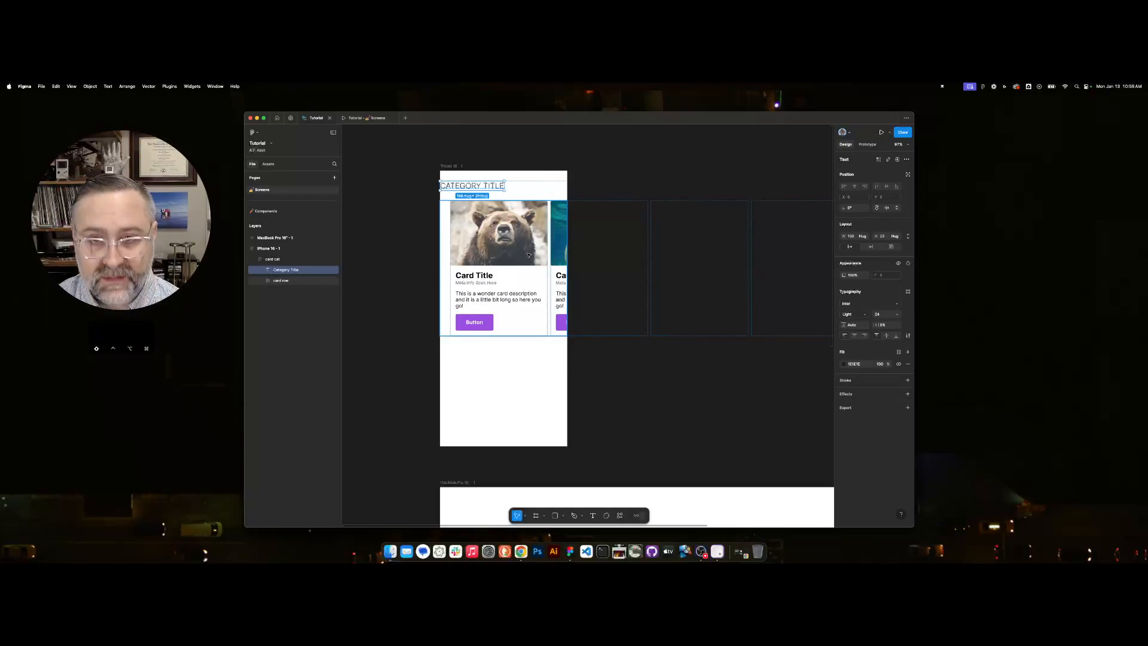
key(shift+a)
click(857, 270)
text(32)
key(Tab)
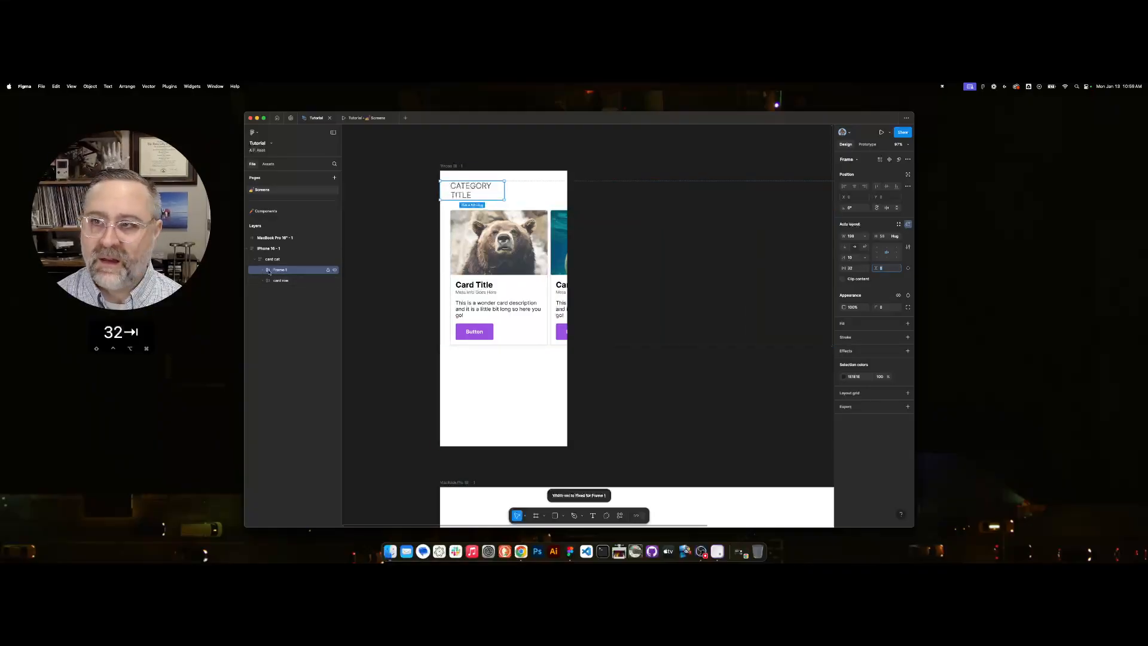
Set the width of the frame around the Category Title text to fill its container.
click(865, 236)
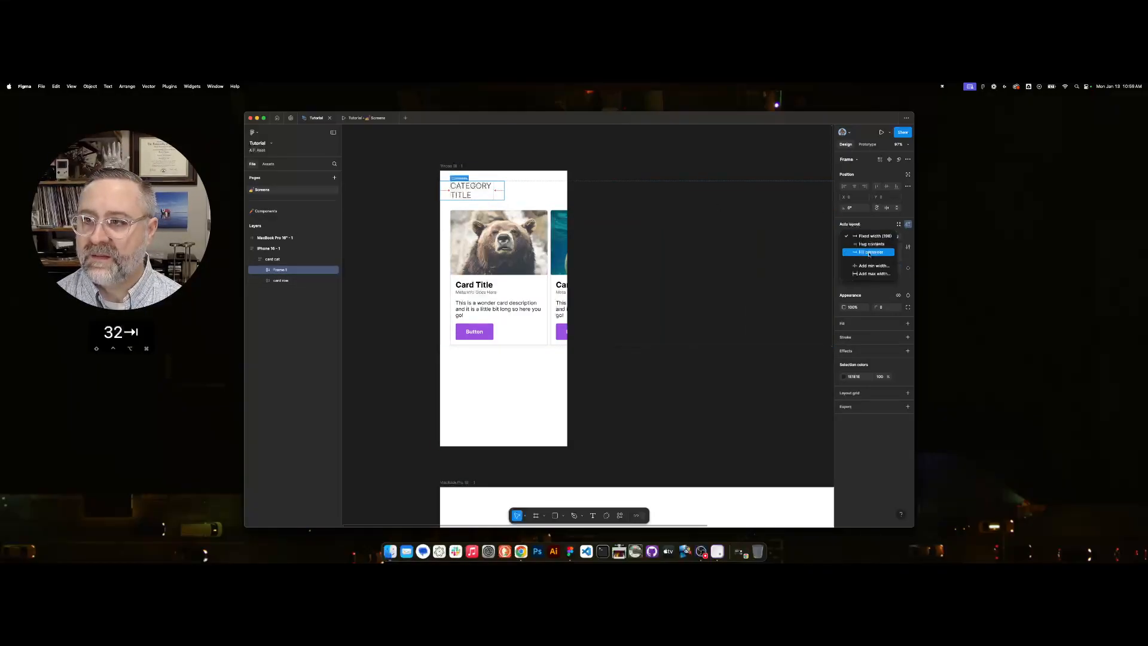
click(869, 253)
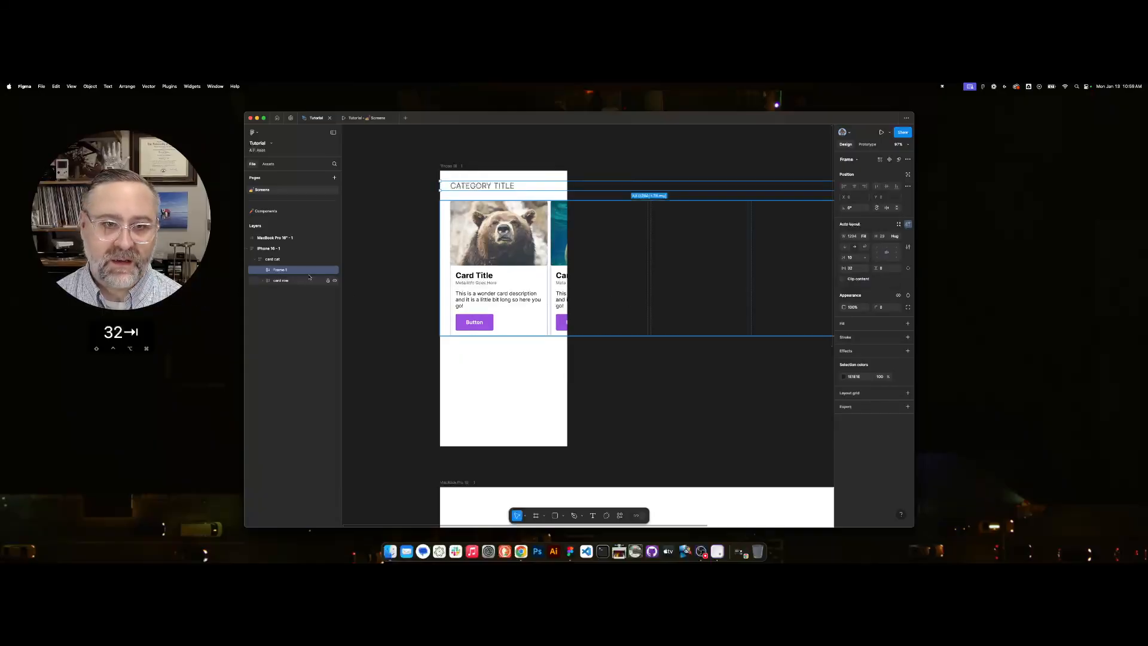
click(263, 270)
click(285, 280)
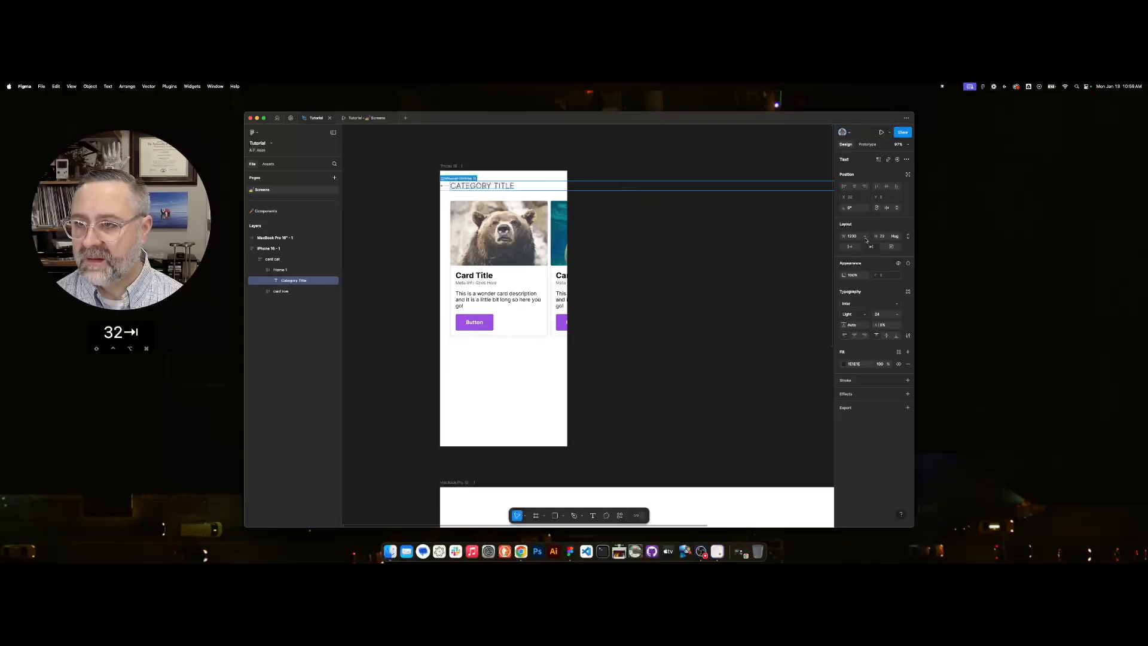
key(Escape)
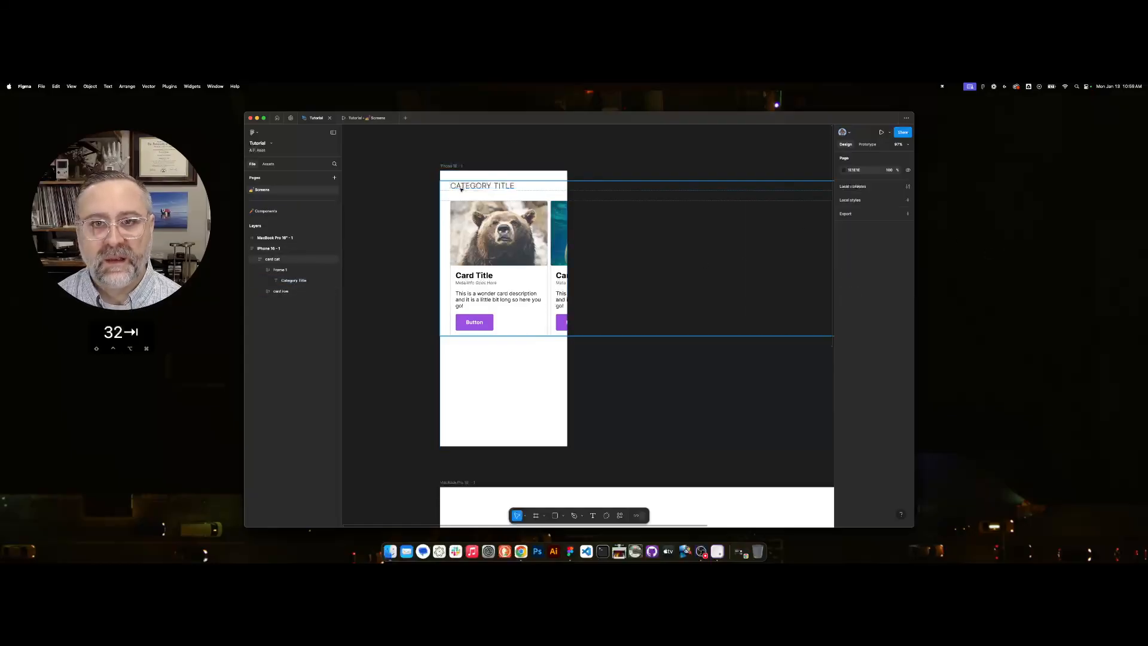
click(276, 270)
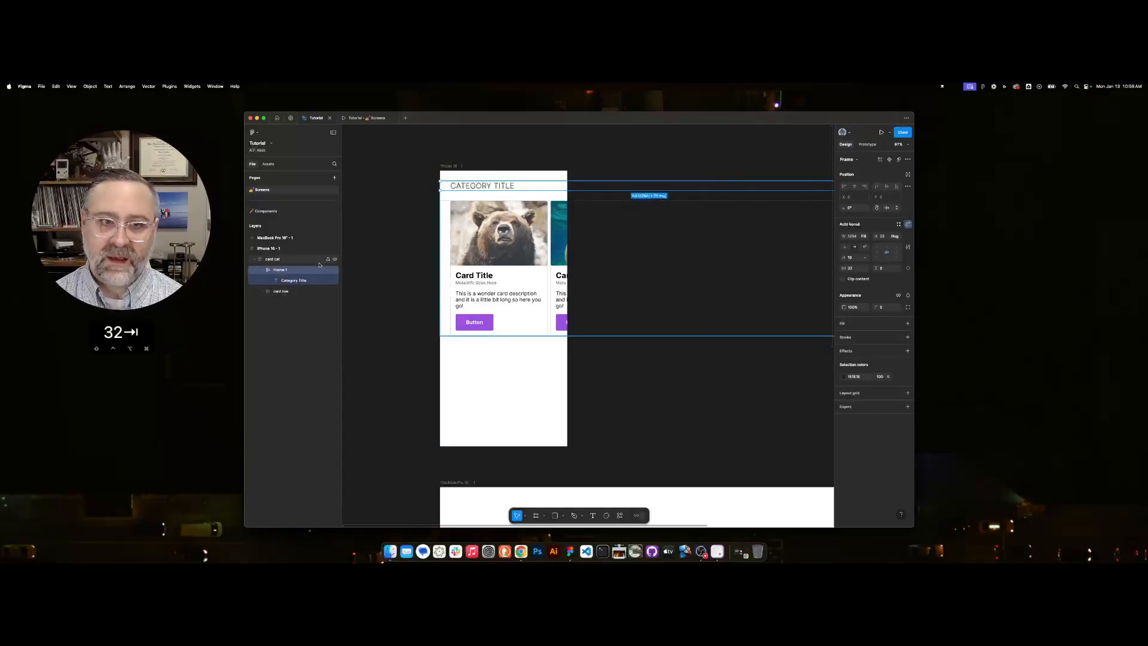
Narrow the card cat frame to the width of the iPhone 16 frame.
click(272, 260)
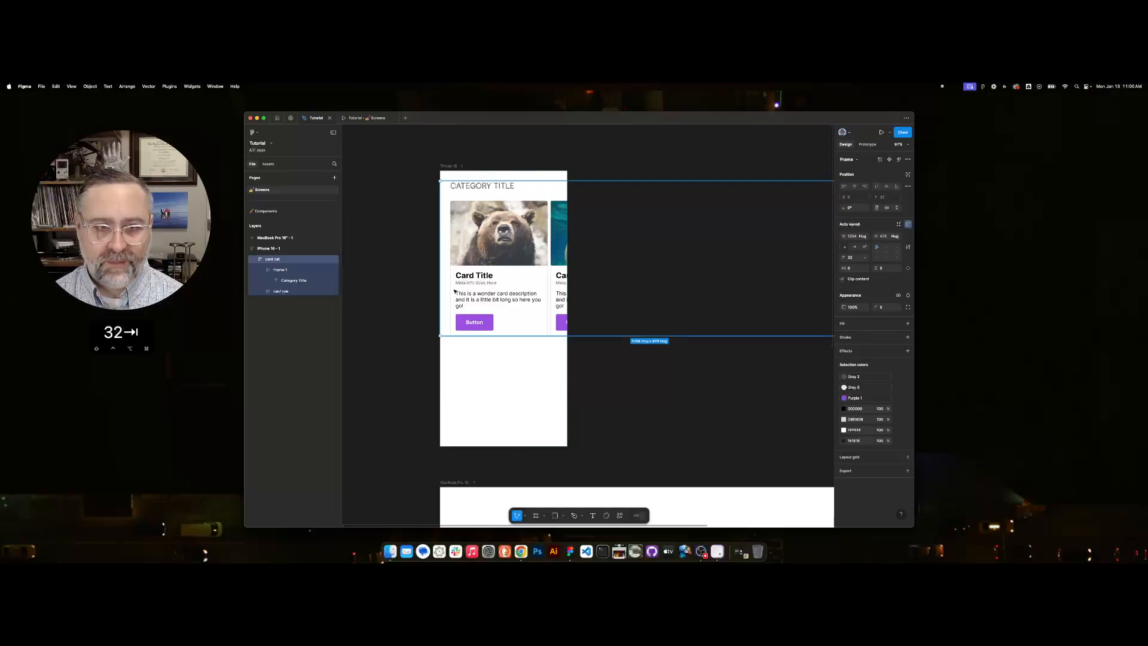
scroll(573, 363, down, 5)
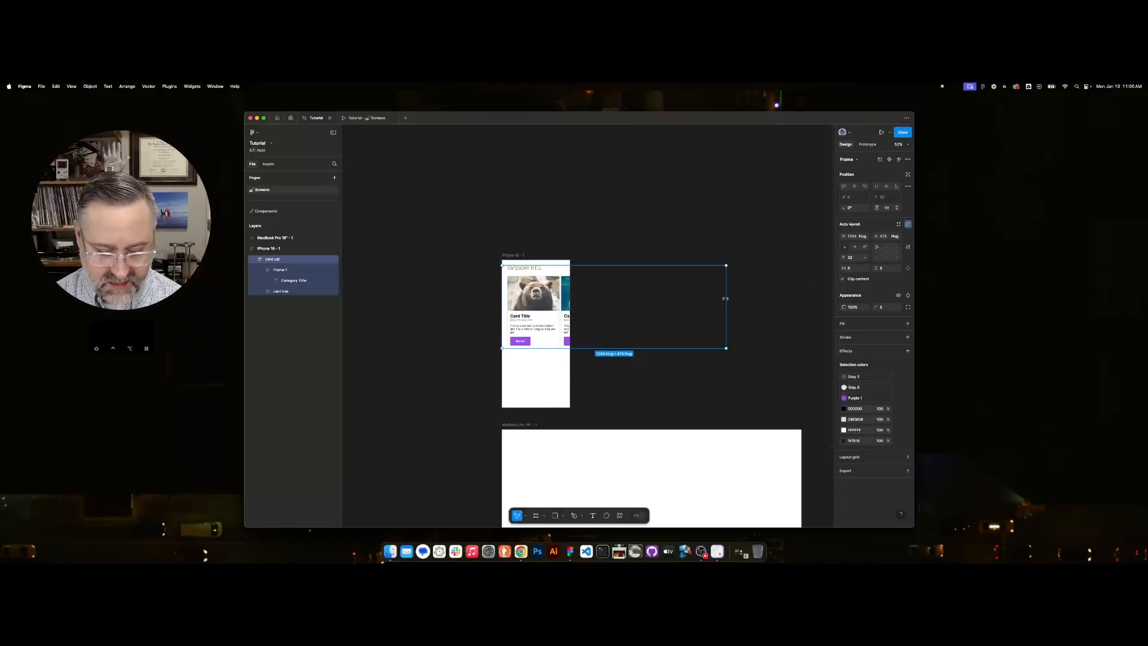
drag(725, 299, 571, 300)
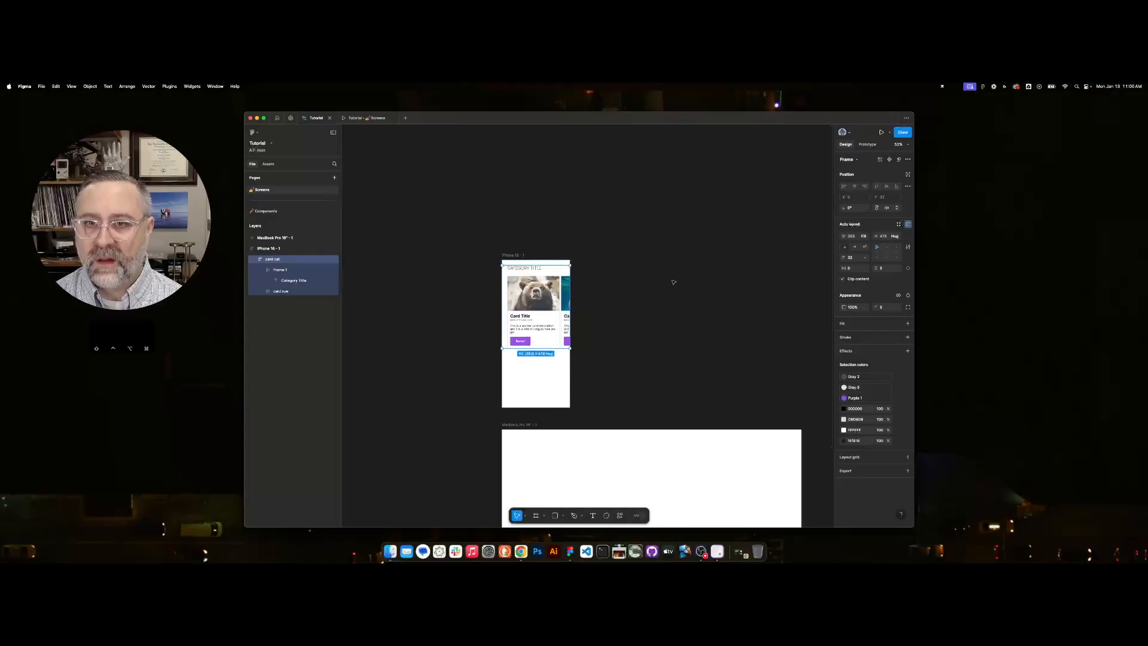
click(700, 306)
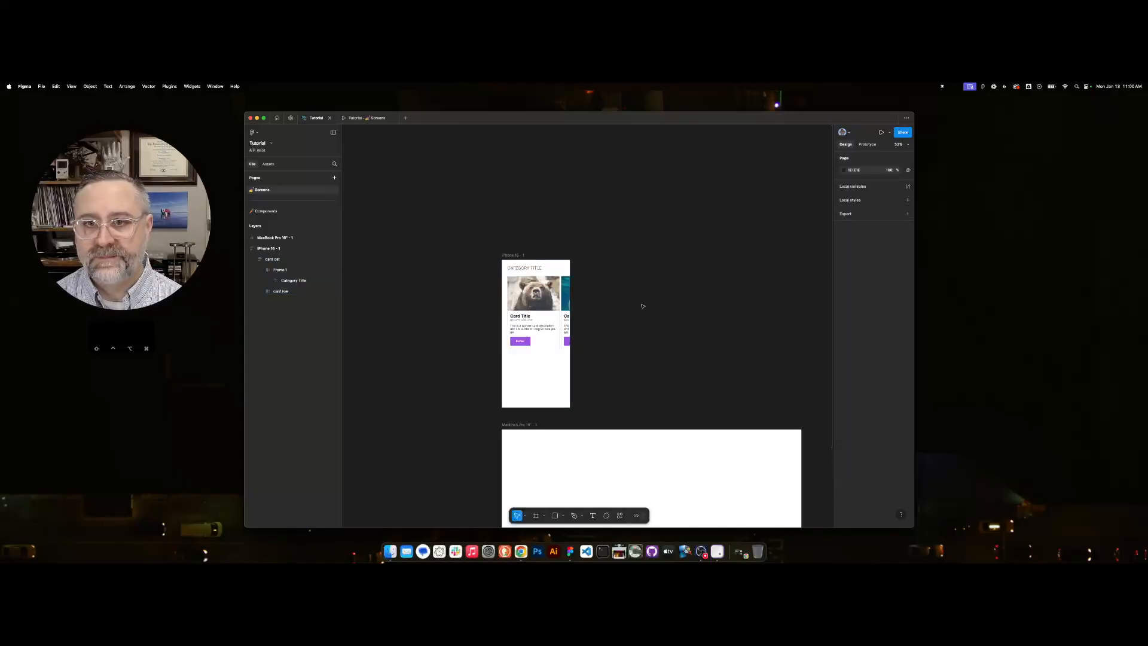
Set the vertical padding of the iPhone 16 frame to 64.
scroll(651, 302, up, 5)
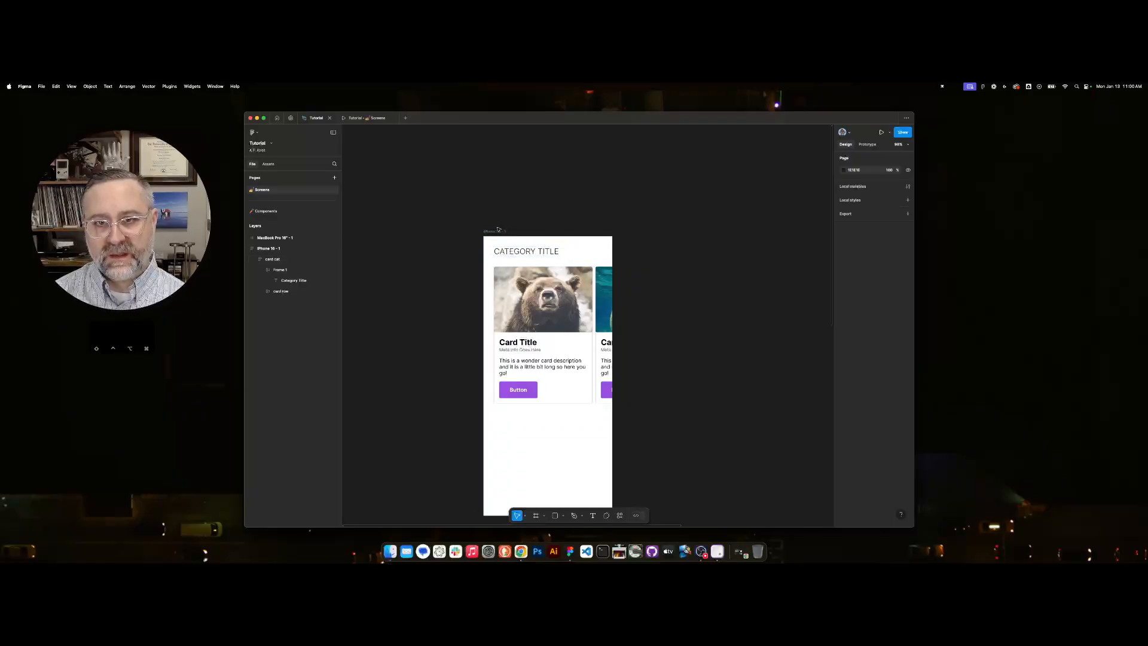
click(496, 231)
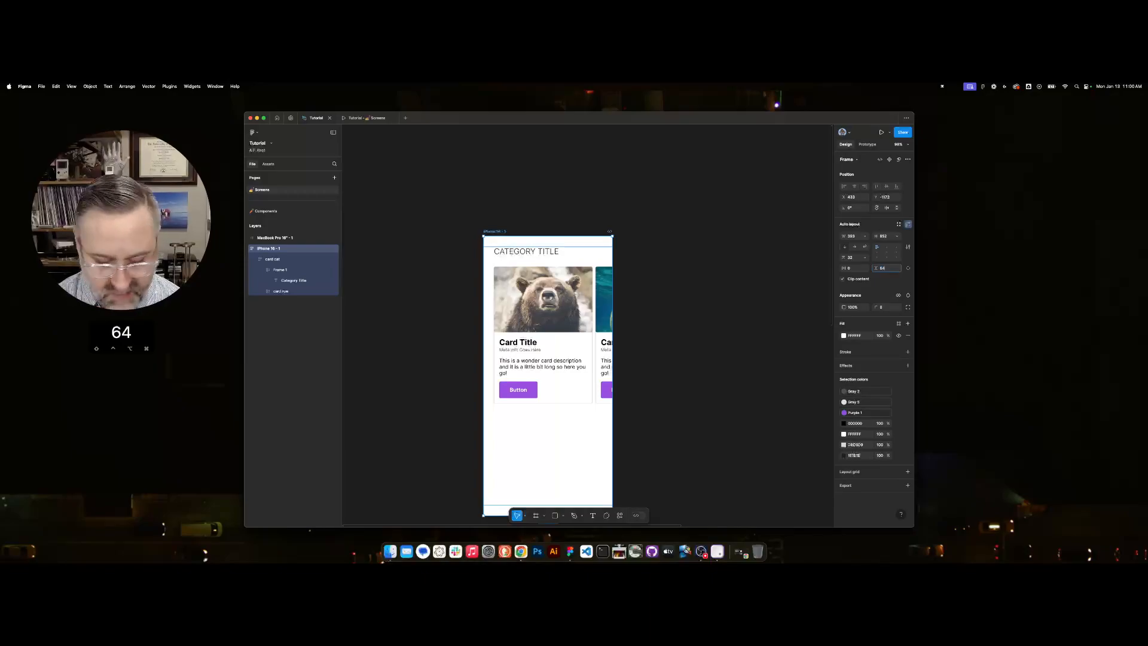
text(64)
key(Tab)
click(734, 283)
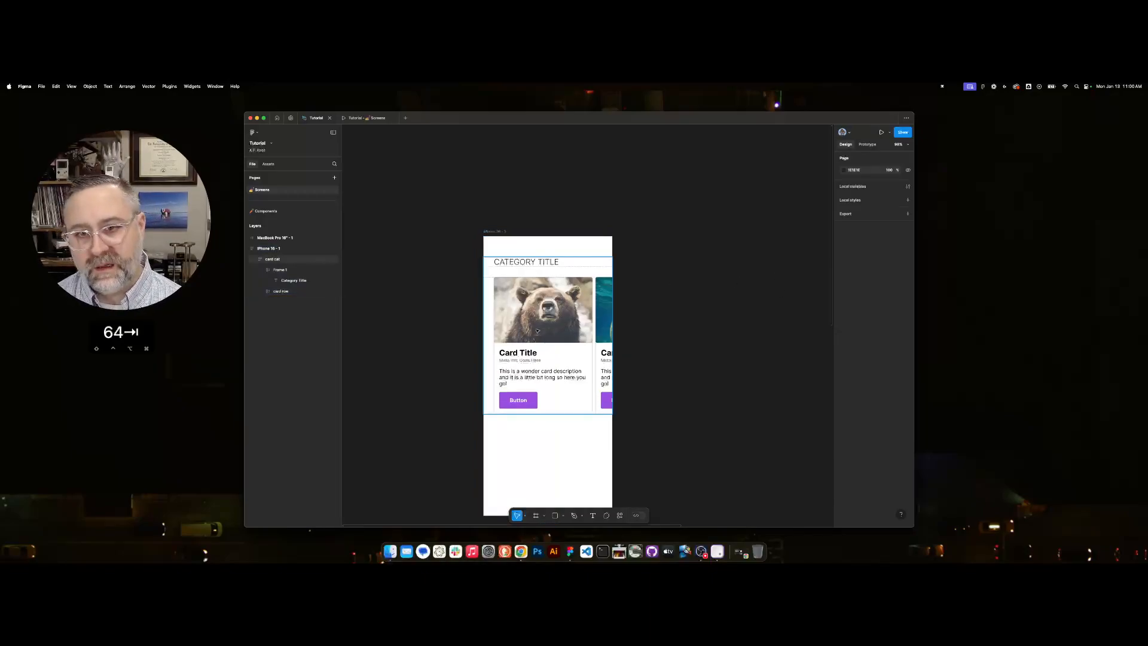
Set the vertical gap between items in the iPhone 16 frame to 64.
click(552, 317)
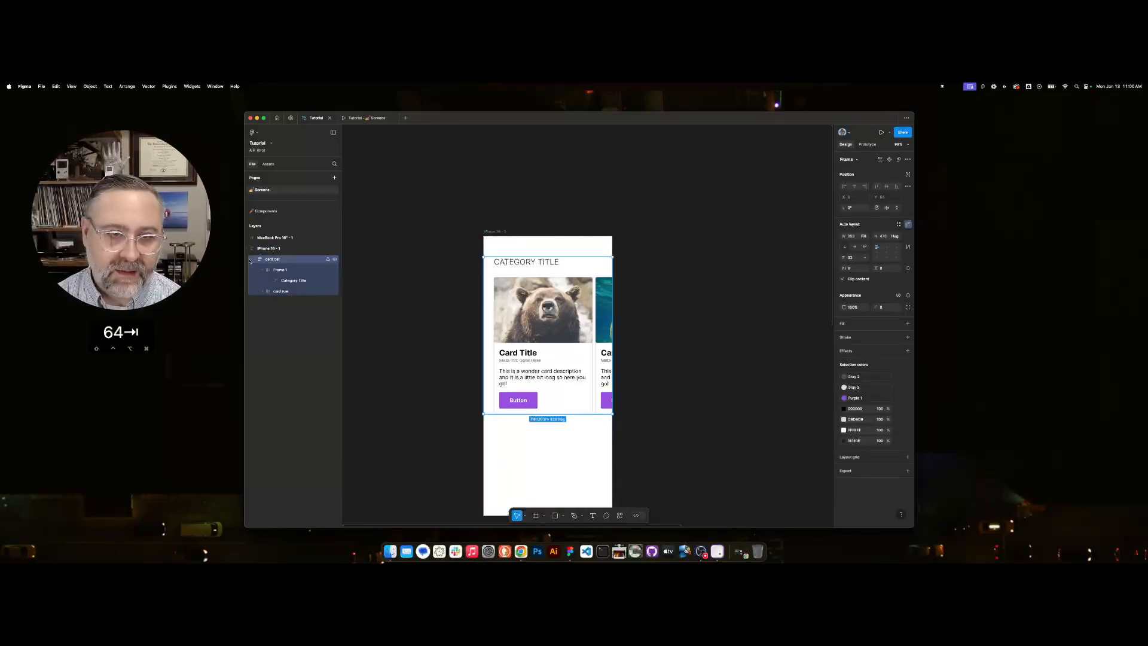
click(268, 248)
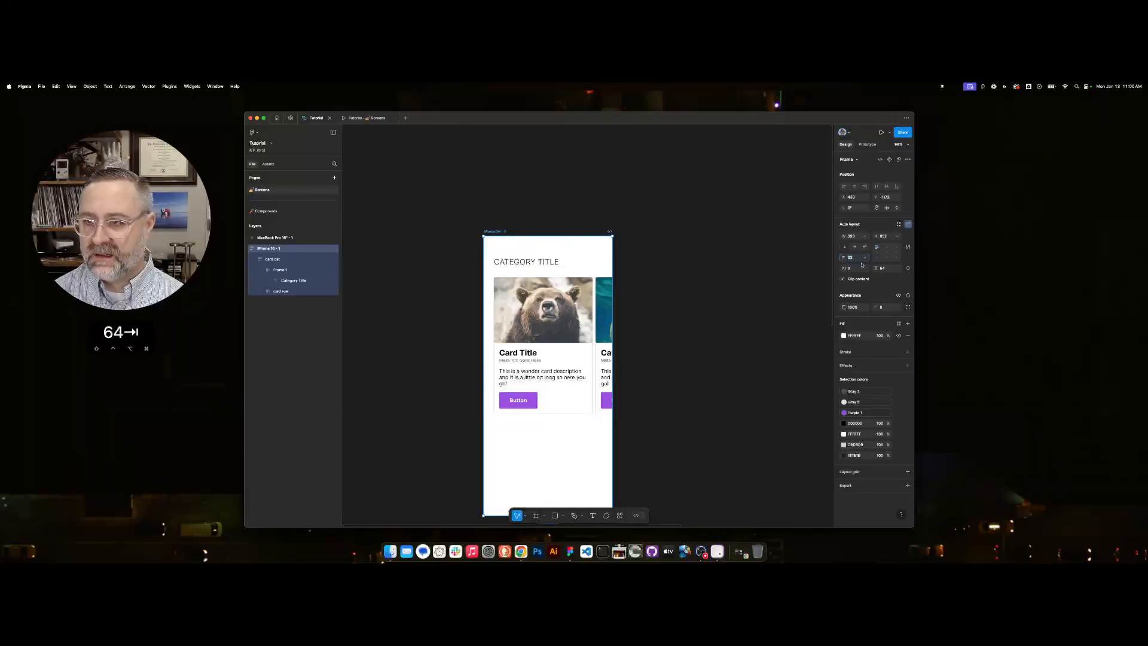
text(4)
key(Tab)
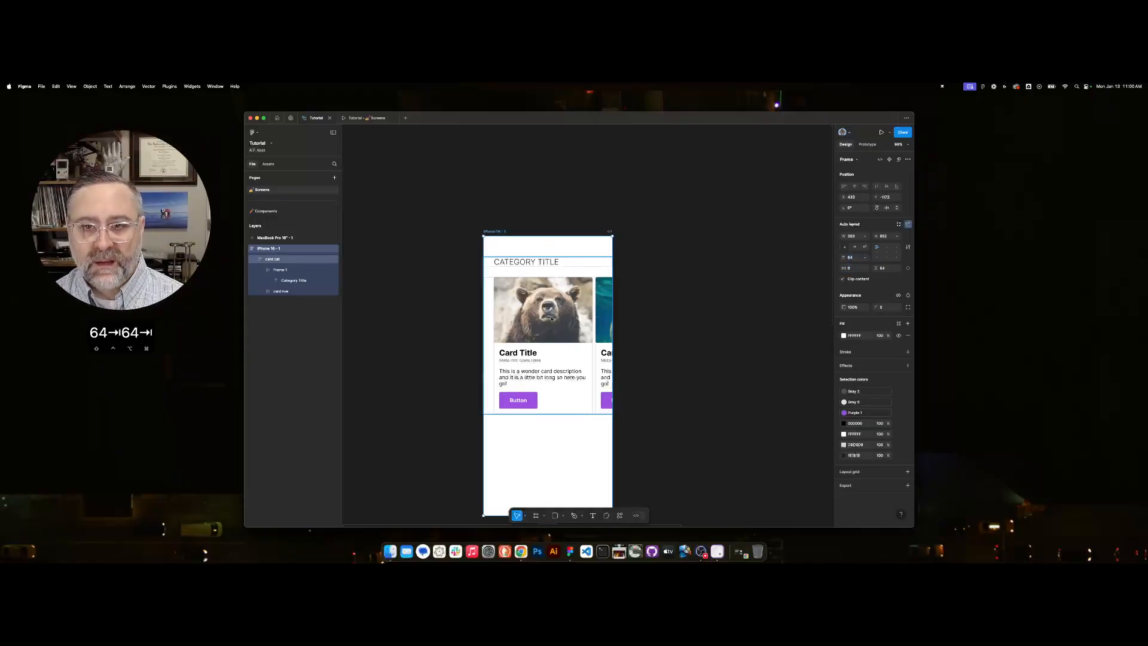
Collapse the card cat layer and duplicate it four times within the iPhone 16 frame.
click(551, 319)
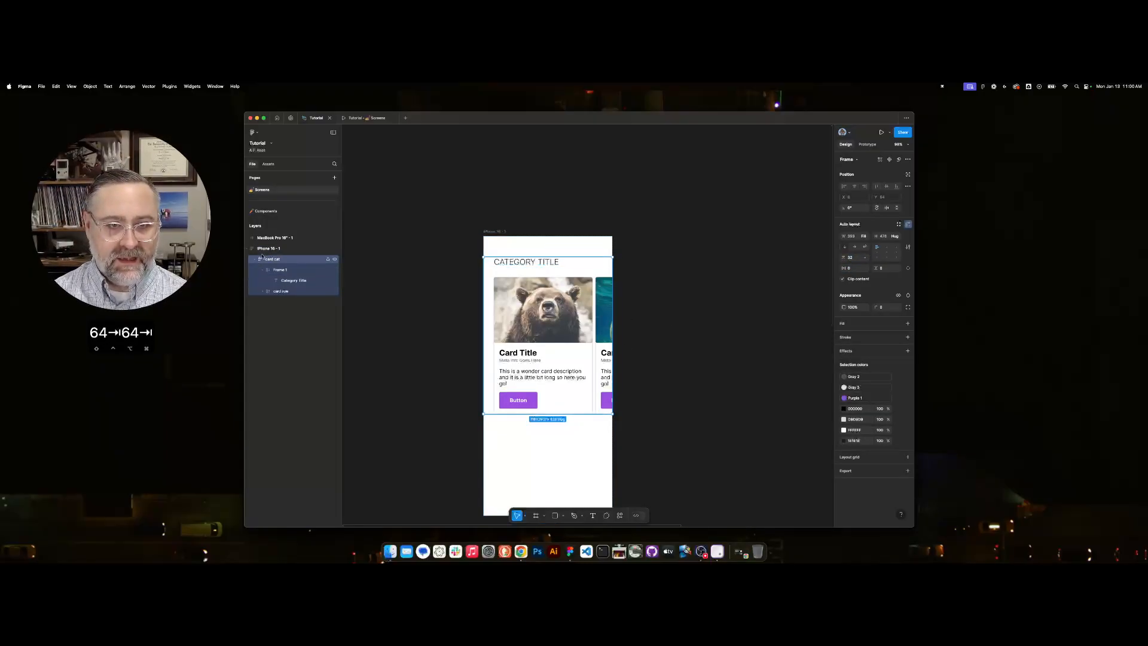
click(256, 262)
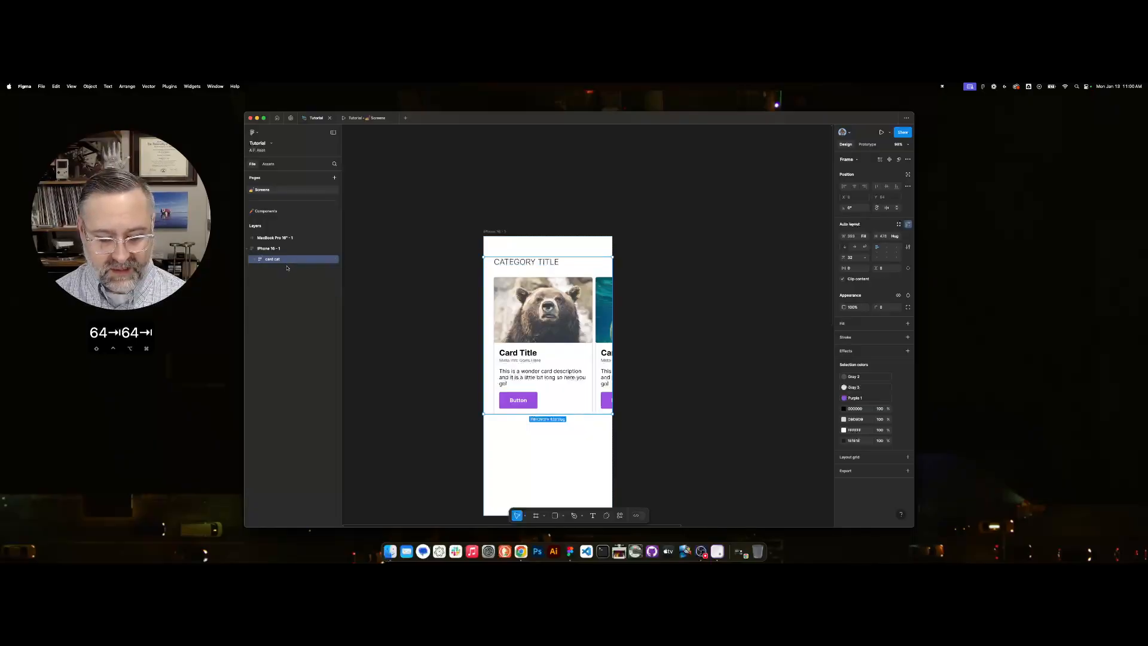
key(super+d)
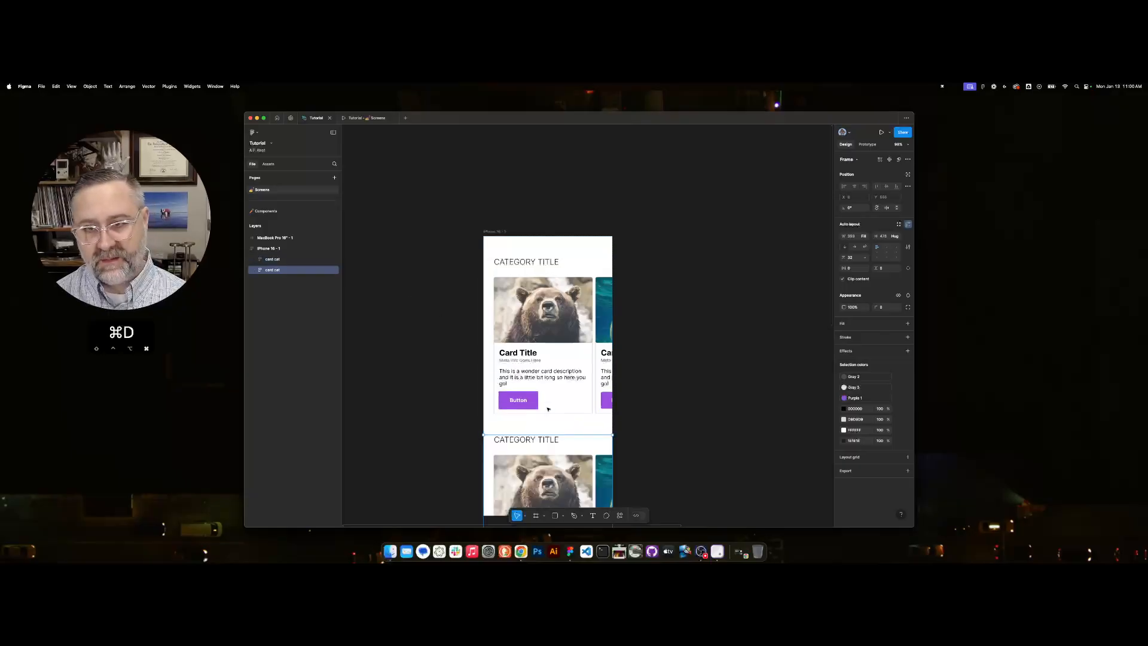
scroll(660, 432, down, 3)
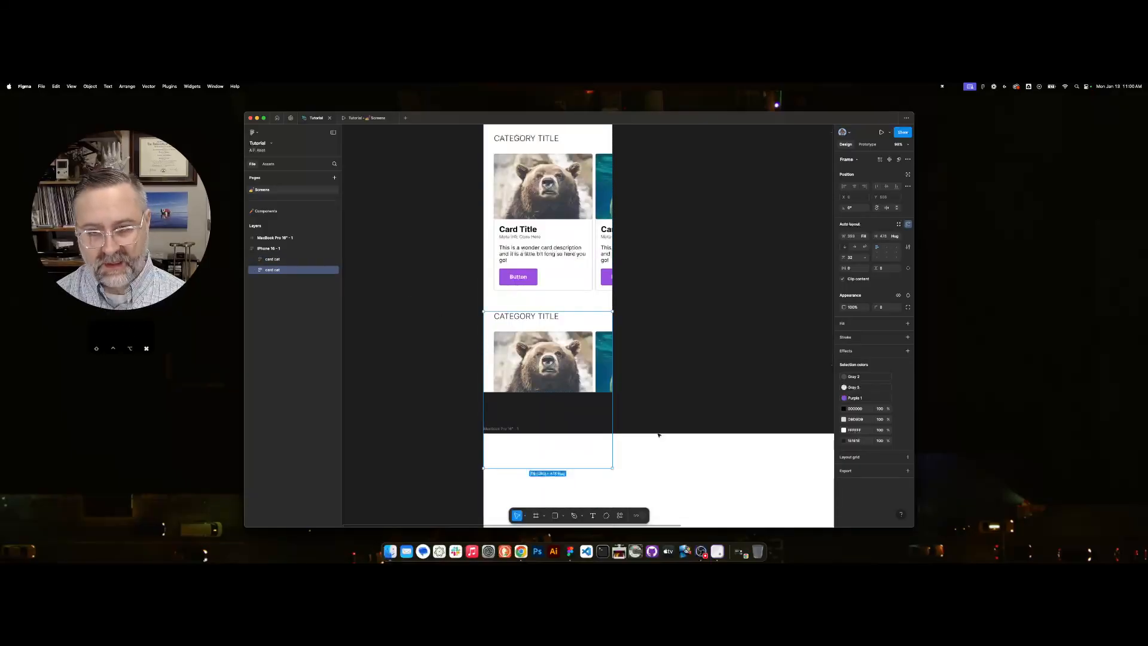
key(super+d)
key(super+d)
key(super+d)
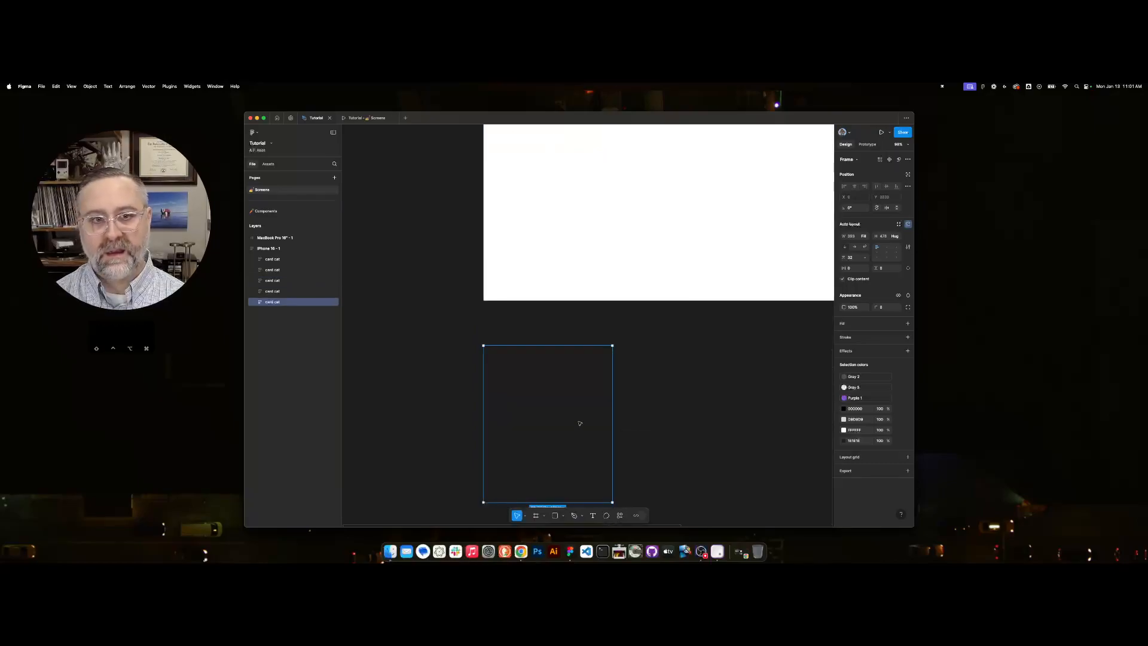
Present the iPhone 16 frame as a prototype and test horizontal scrolling in the first two category card rows.
scroll(609, 364, up, 10)
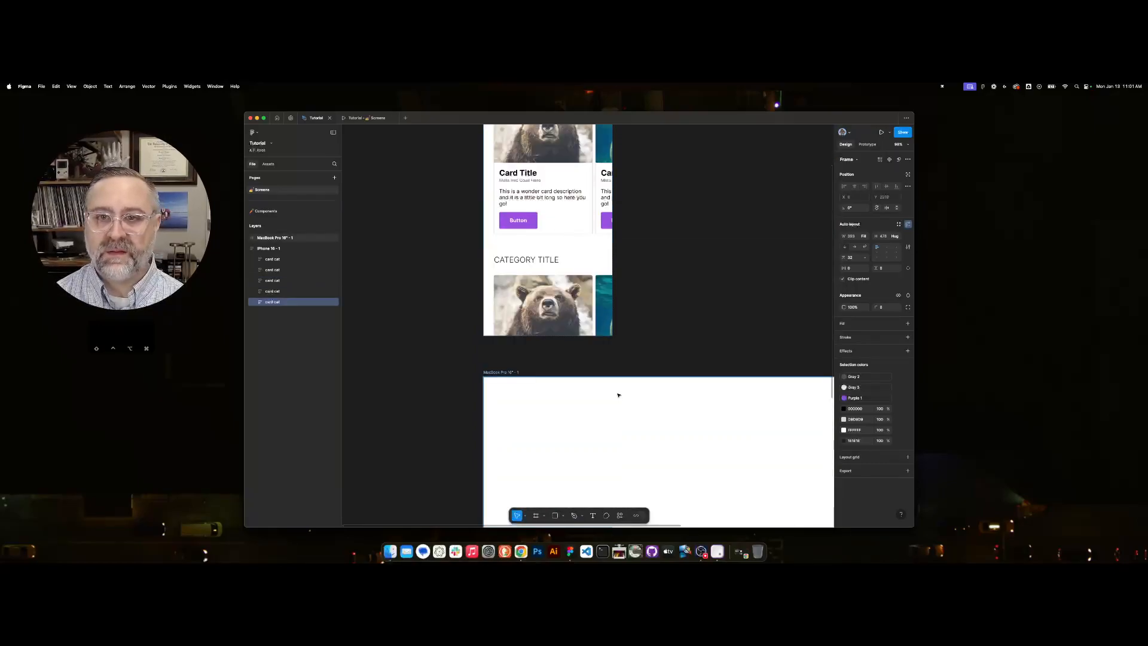
scroll(604, 230, up, 5)
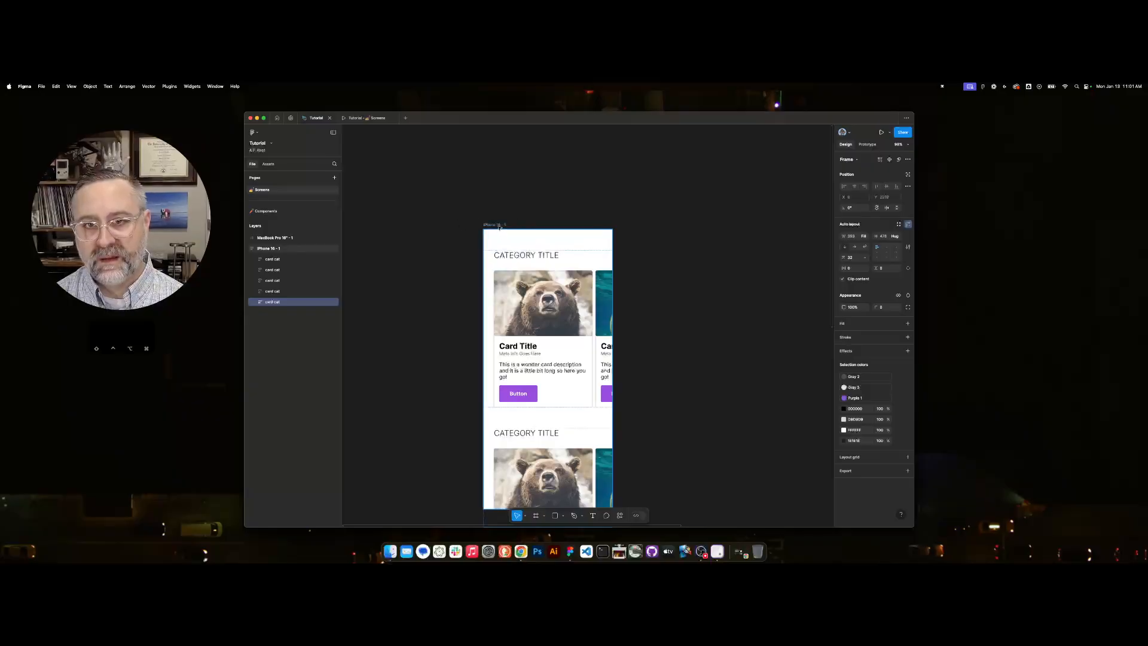
click(500, 226)
scroll(538, 251, up, 1)
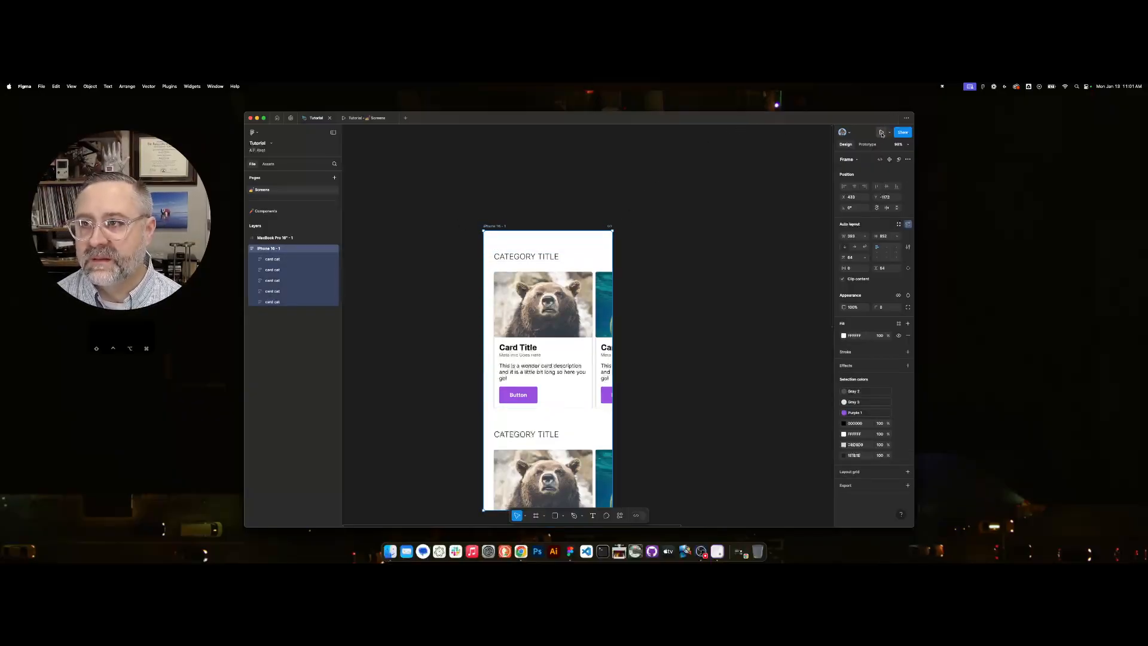
click(881, 132)
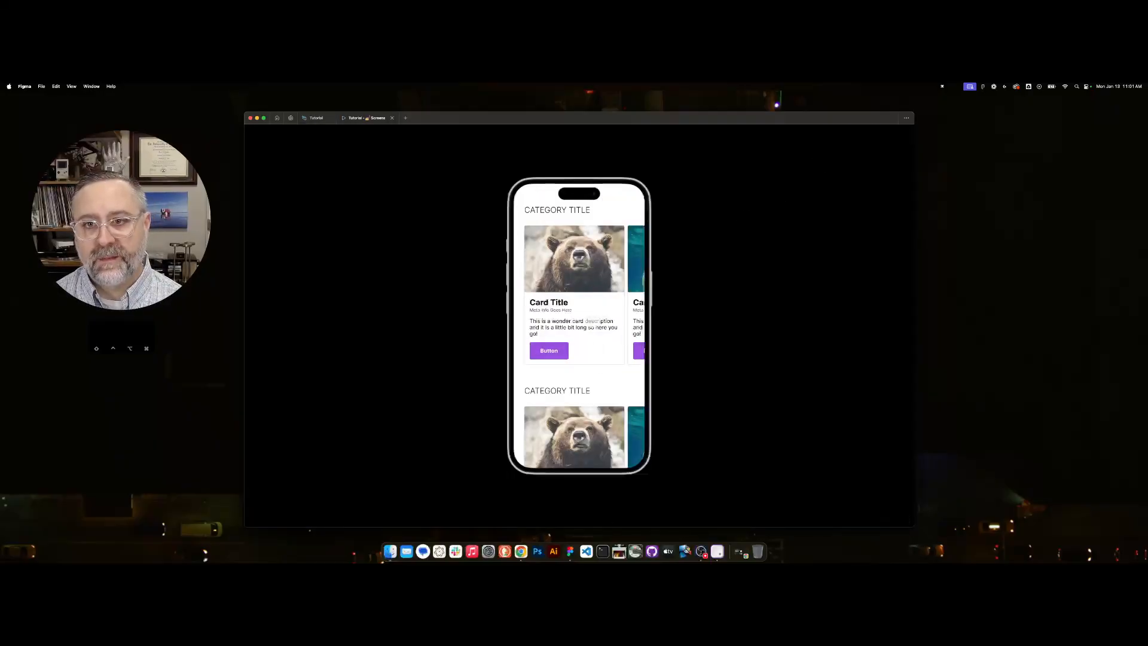
drag(599, 285, 471, 293)
drag(618, 292, 514, 350)
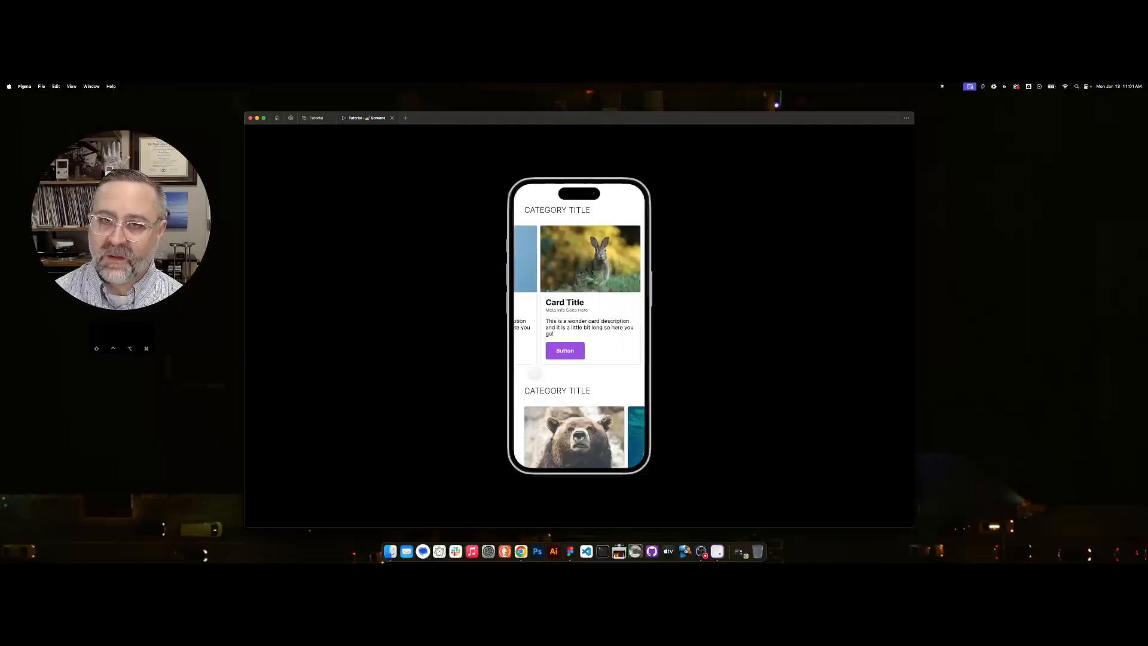
drag(616, 437, 509, 418)
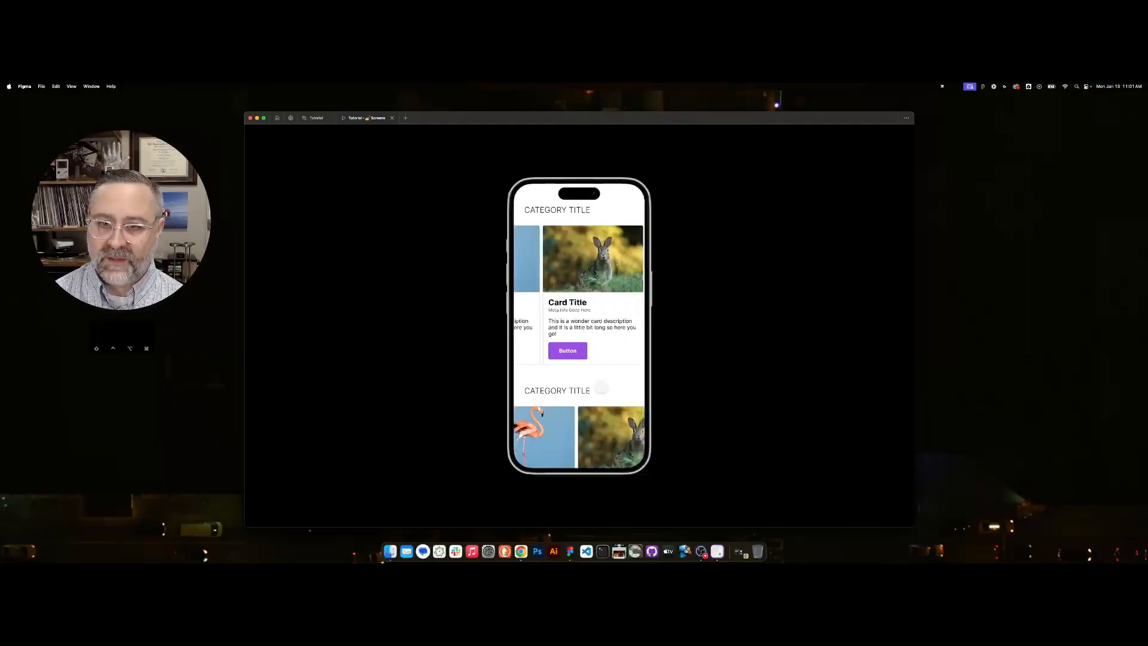
drag(596, 289, 712, 297)
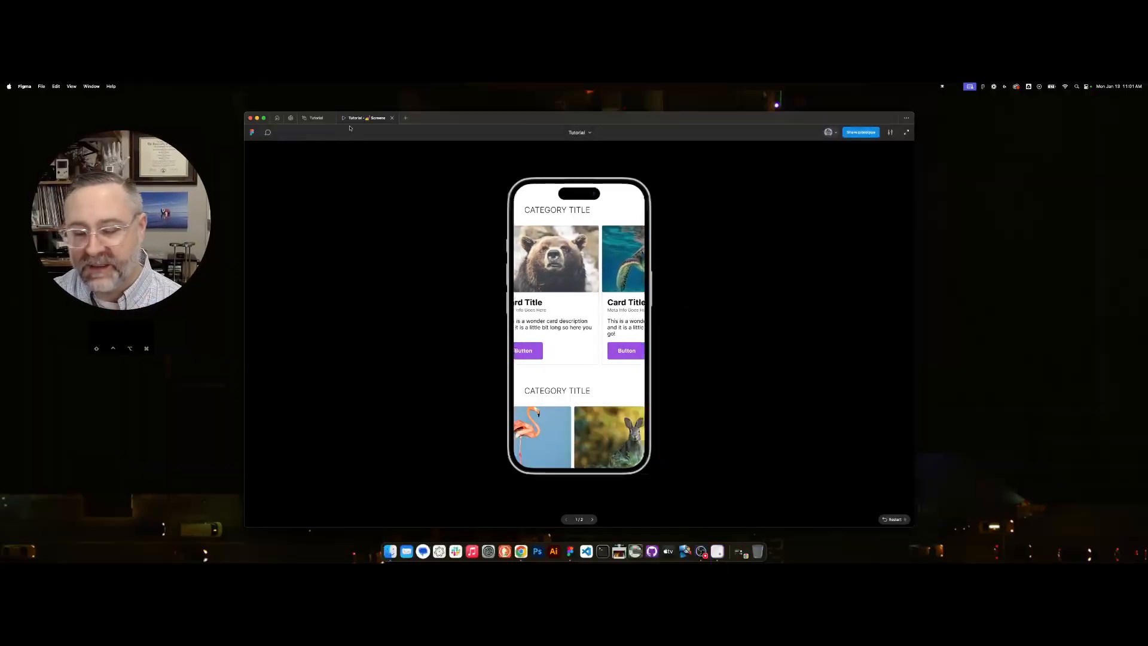
Return to the design file and set the iPhone 16 frame's prototype scroll overflow to Vertical.
click(316, 118)
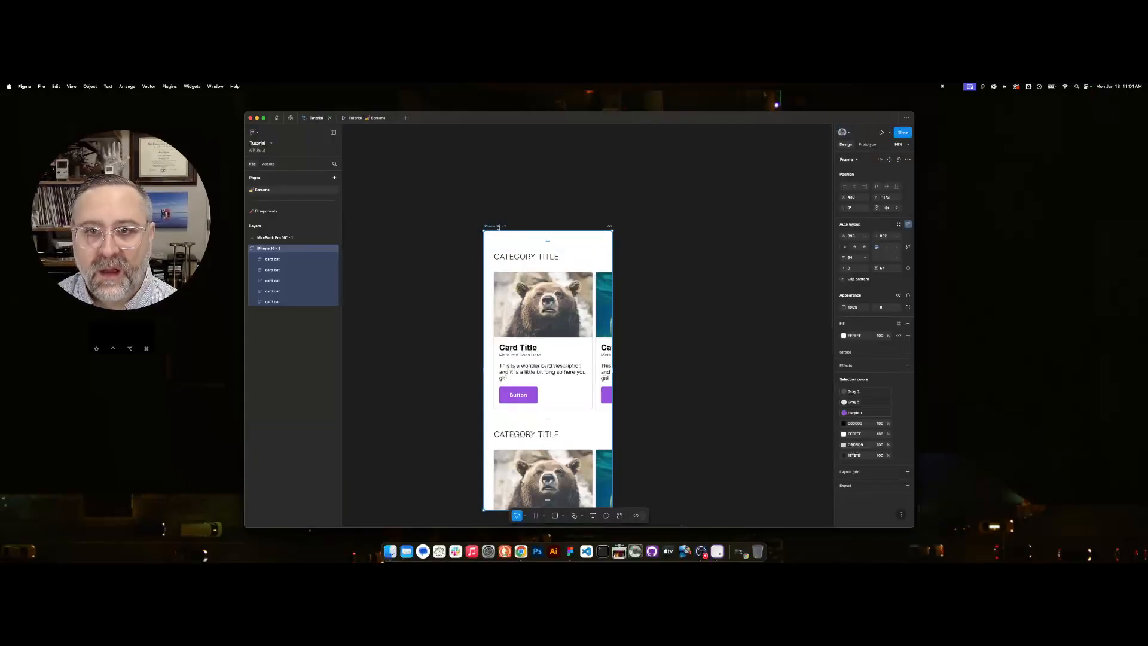
scroll(610, 330, down, 3)
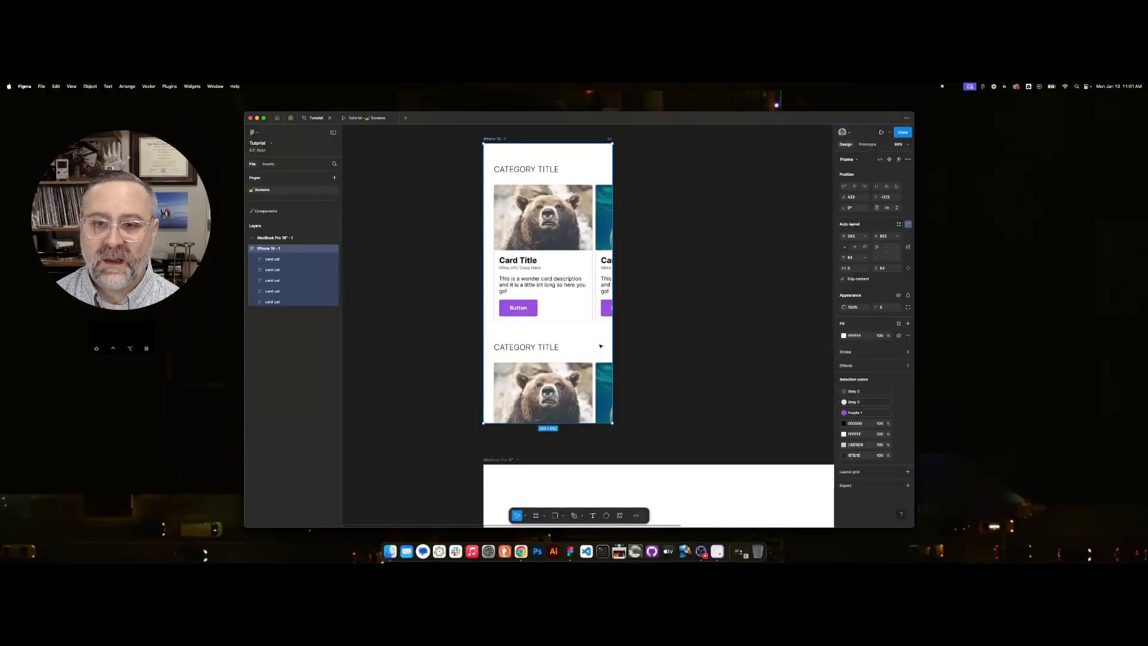
click(867, 144)
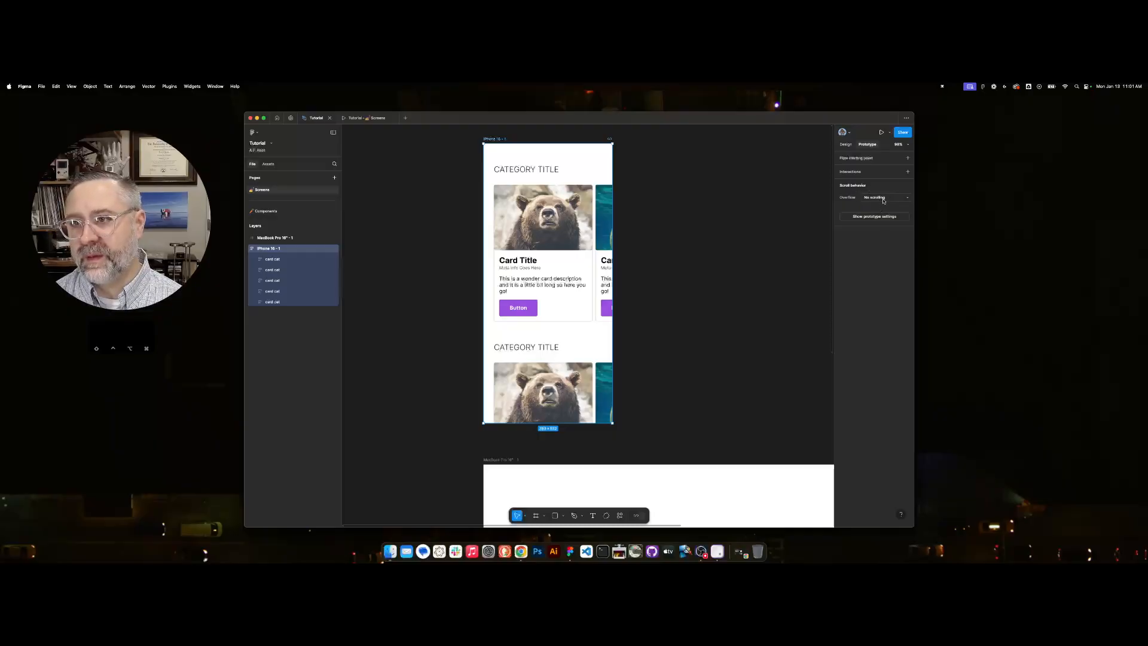
click(884, 198)
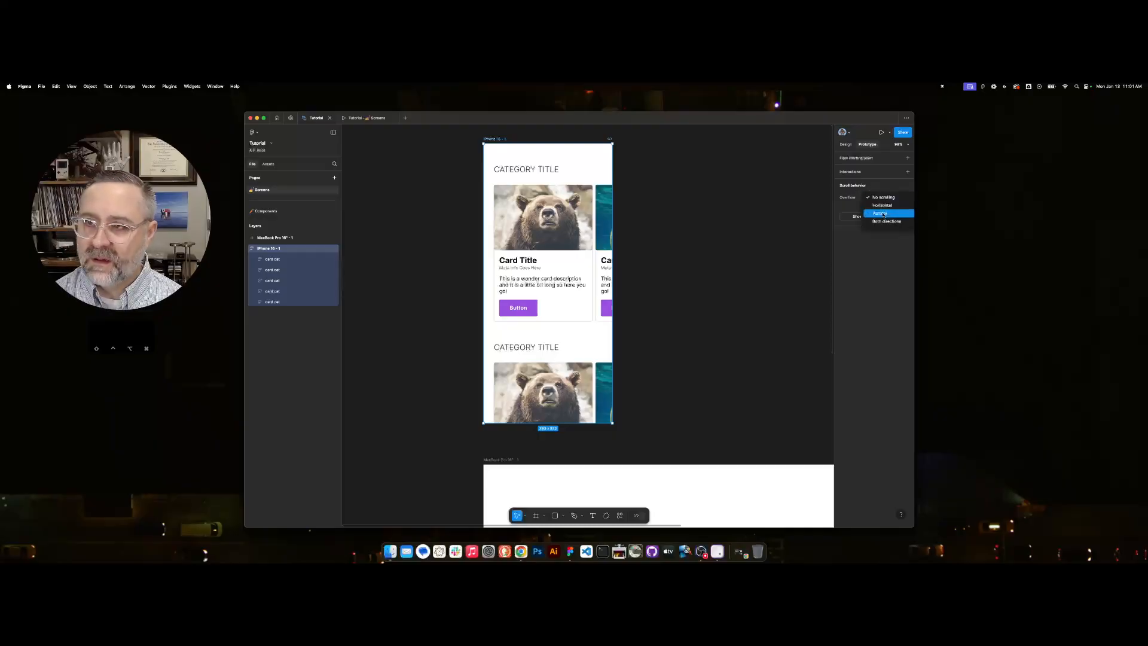
click(883, 214)
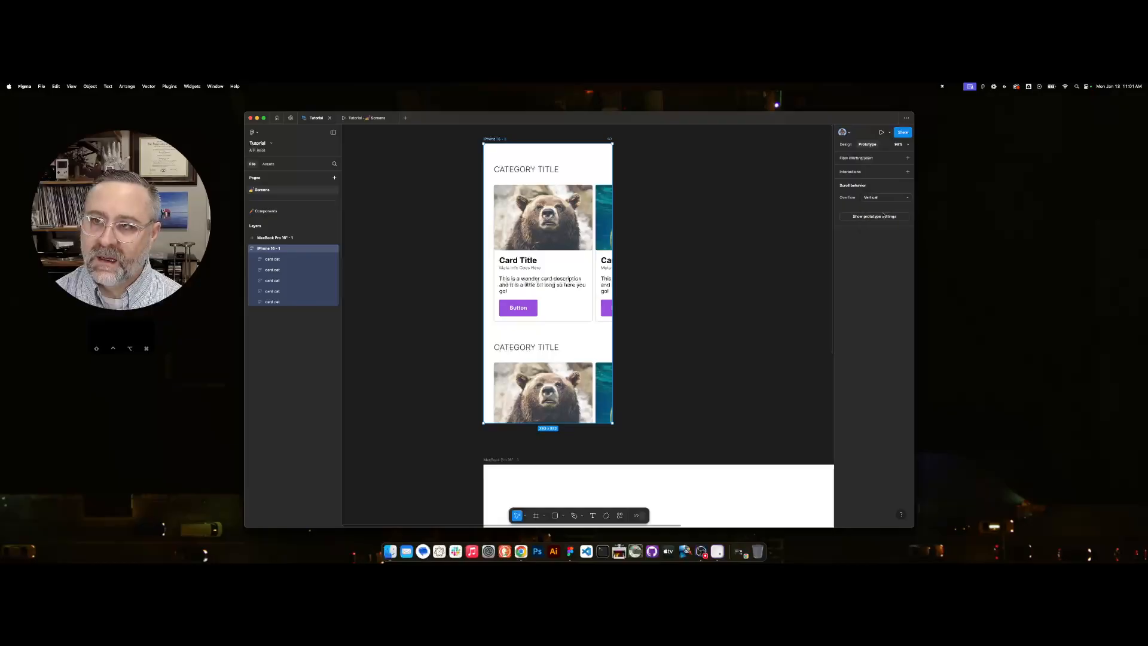
Reopen the prototype preview and test vertical scrolling through the categories together with horizontal scrolling of their card rows.
click(365, 119)
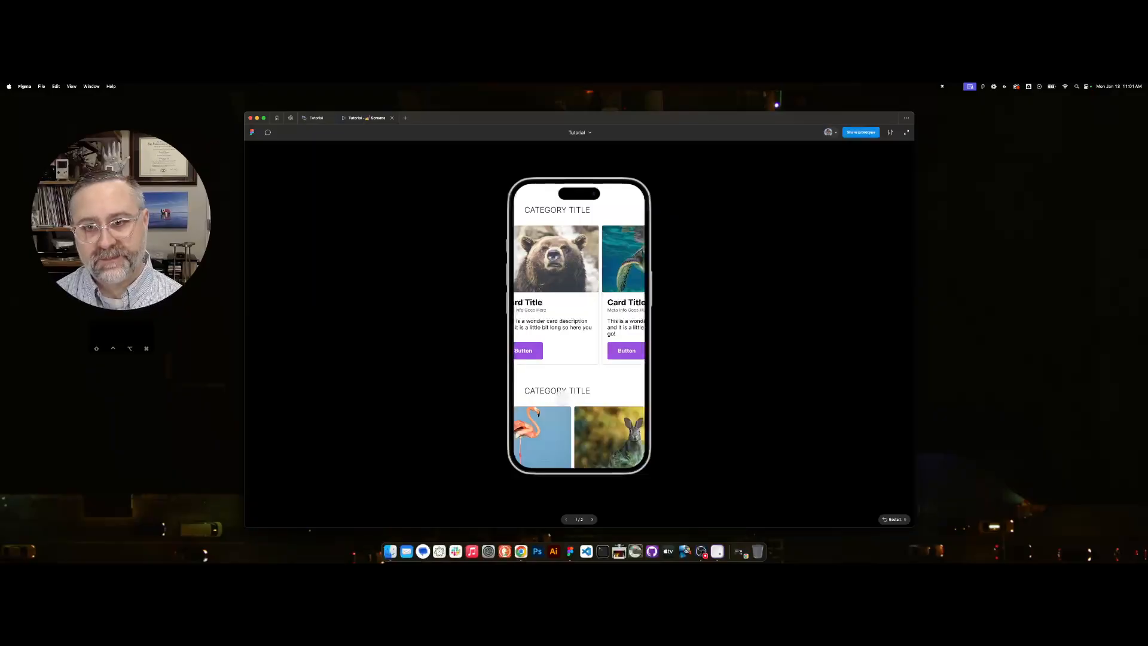
scroll(552, 351, down, 5)
scroll(552, 351, right, 2)
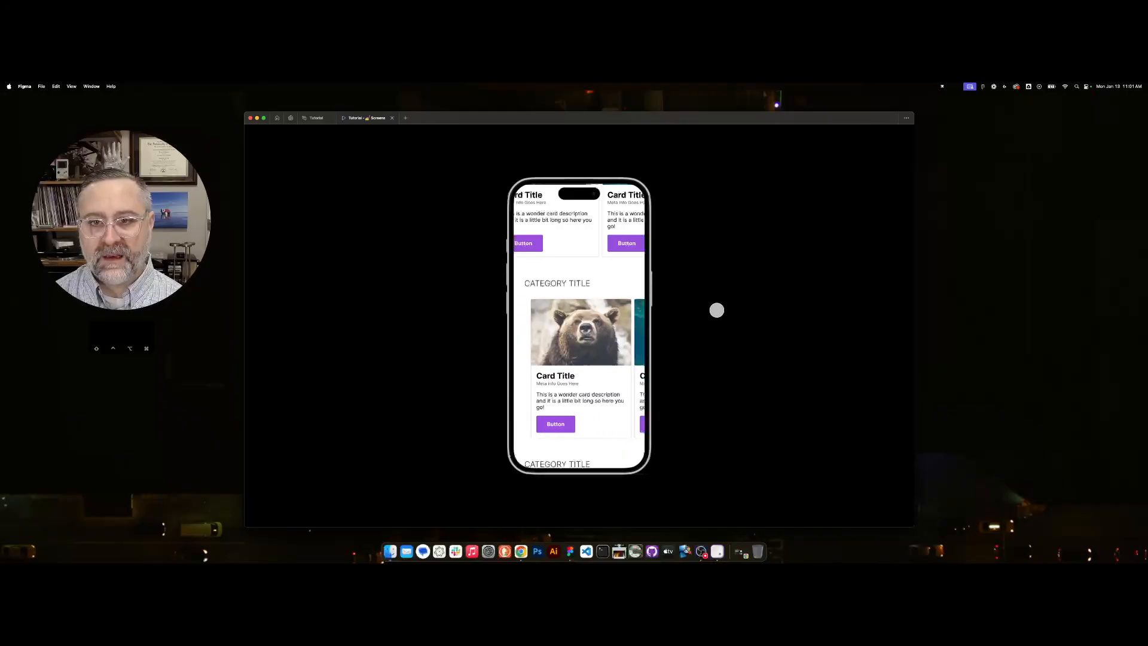
scroll(608, 428, up, 3)
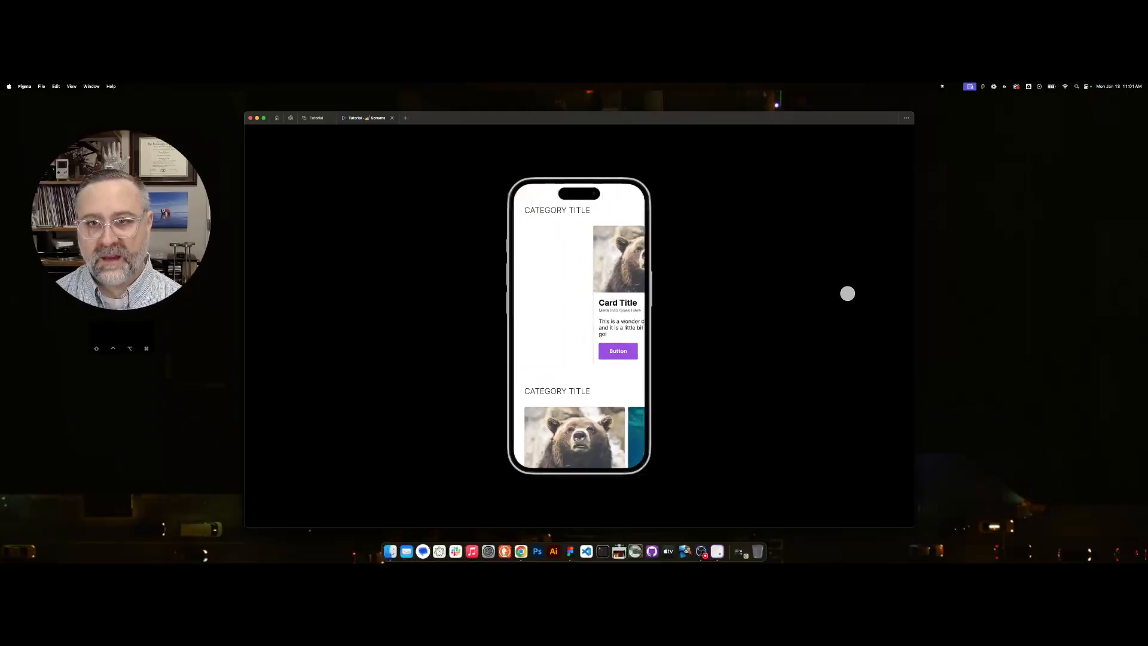
drag(604, 271, 468, 272)
drag(611, 384, 622, 289)
drag(610, 387, 835, 330)
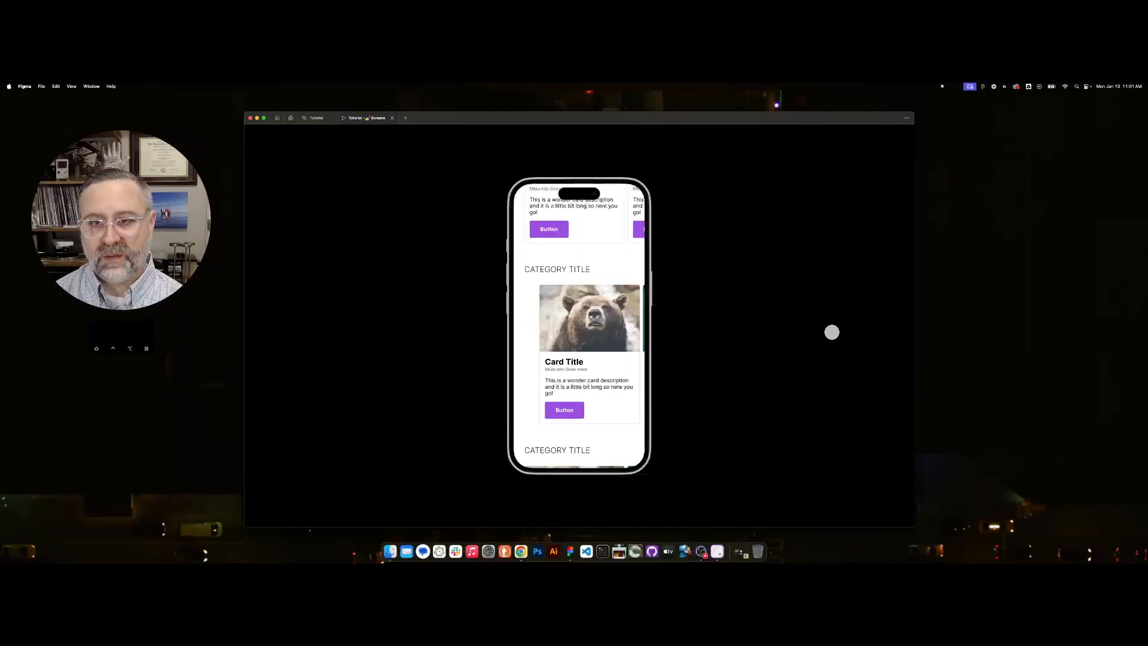
drag(605, 328, 482, 329)
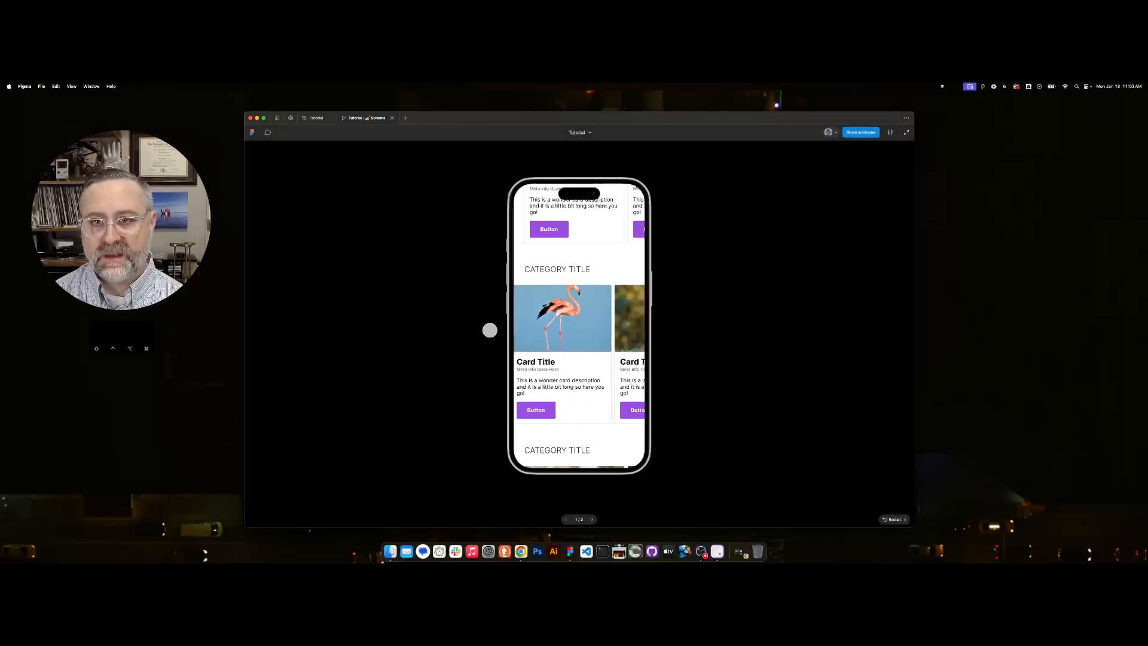
drag(604, 258, 574, 500)
drag(532, 302, 807, 297)
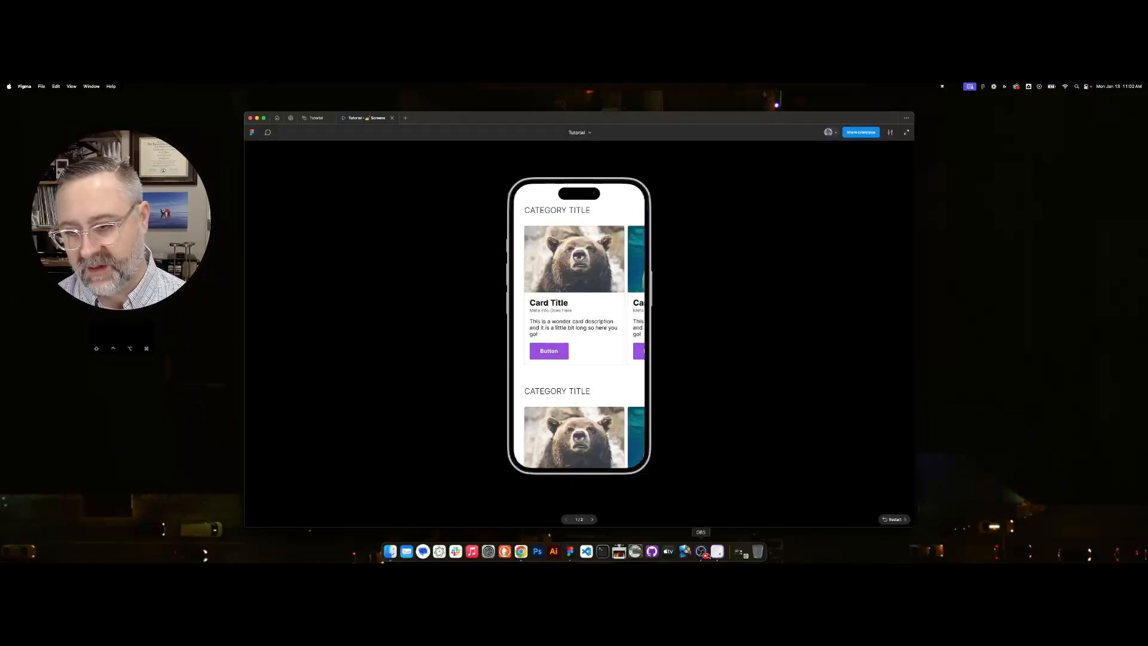
click(701, 552)
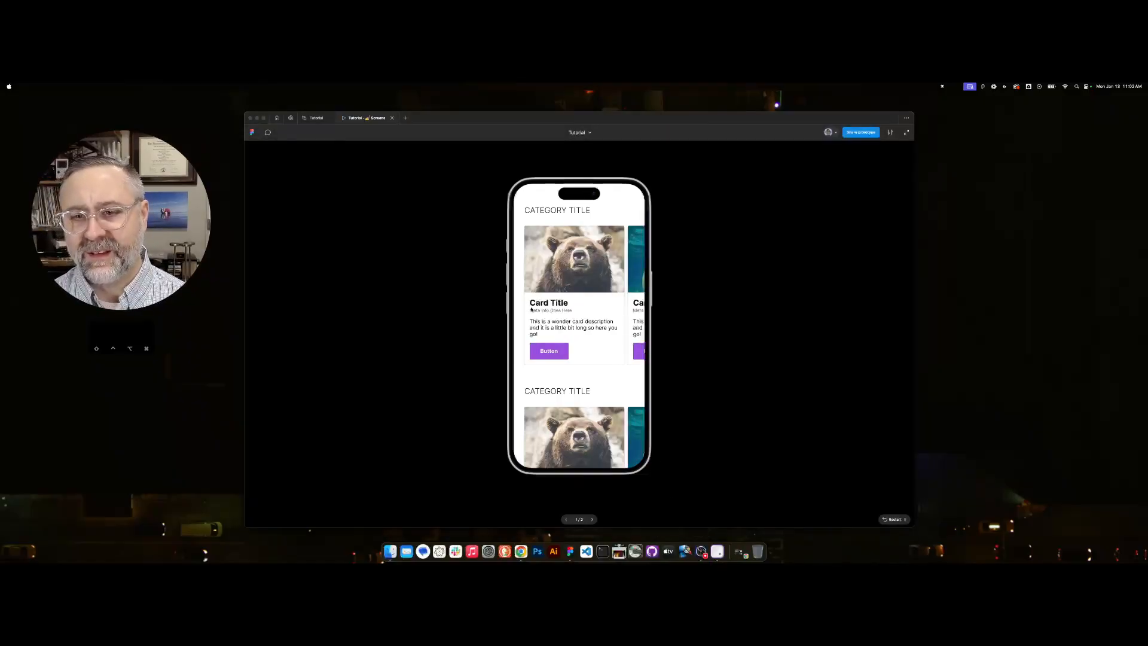